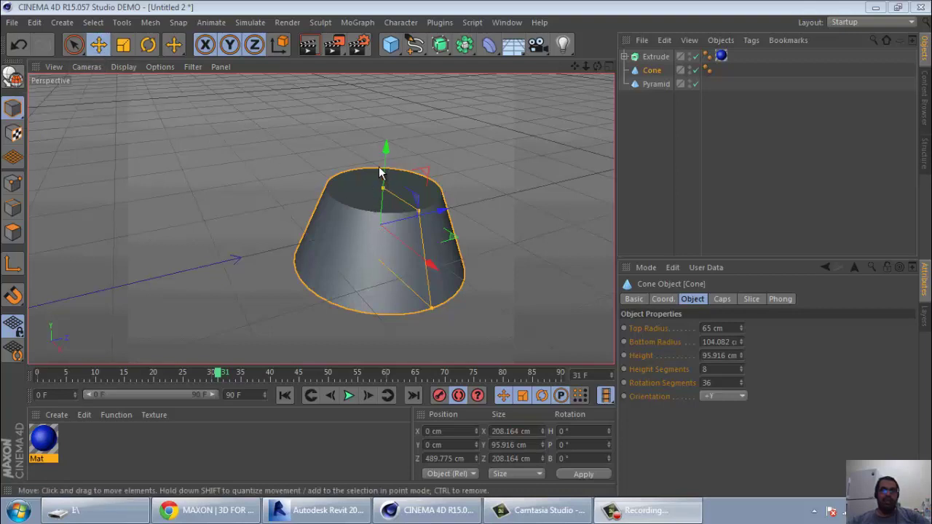
Raise the cone and bring it forward, then make it editable and switch to Edges mode.
{"action": "left_click", "coordinate": [100, 45]}
{"action": "left_click_drag", "start_coordinate": [384, 148], "coordinate": [388, 94]}
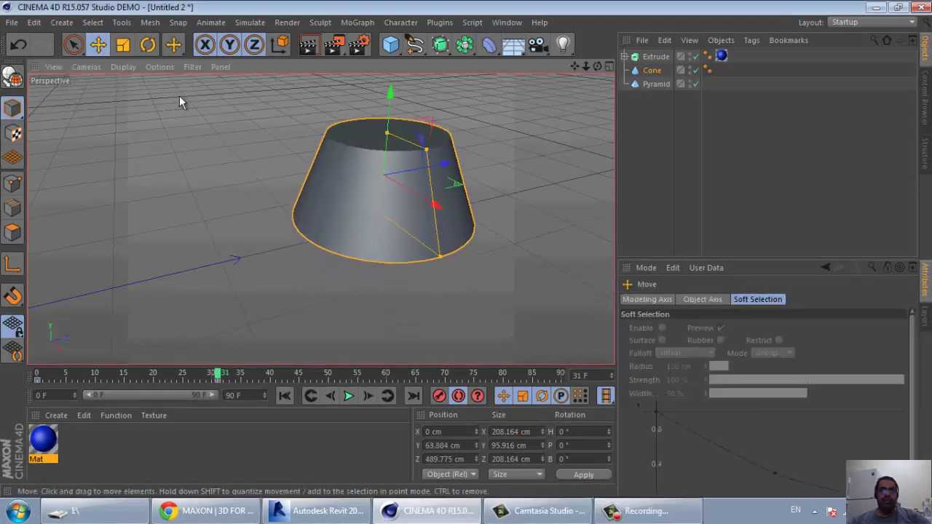
{"action": "left_click_drag", "start_coordinate": [413, 176], "coordinate": [307, 188]}
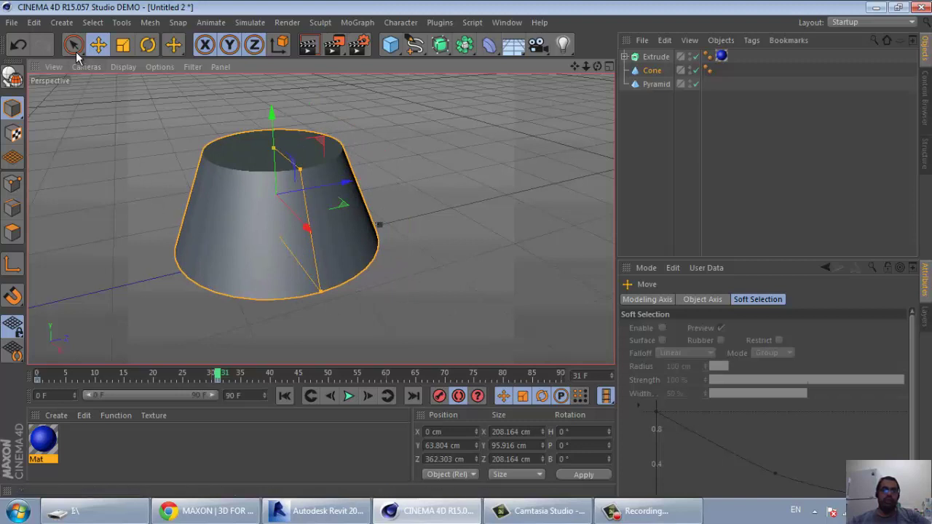
{"action": "left_click", "coordinate": [13, 78]}
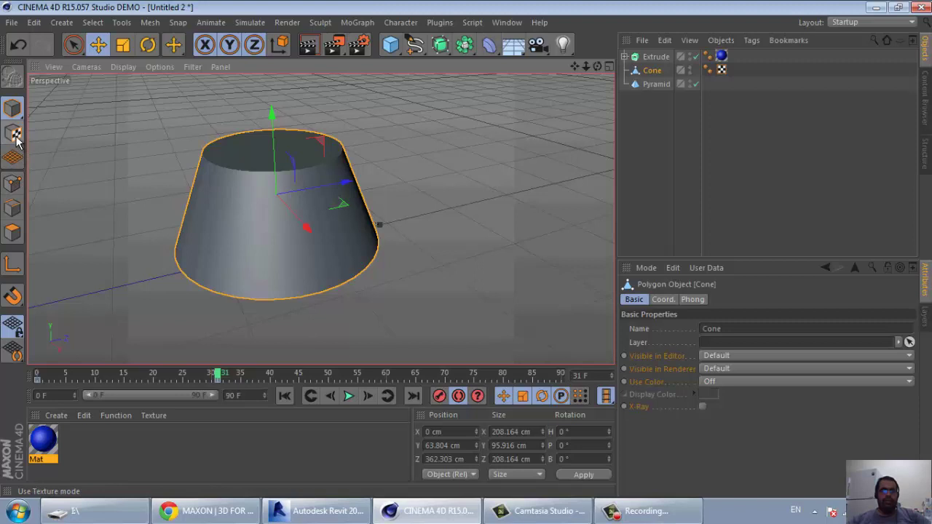
{"action": "left_click", "coordinate": [16, 210]}
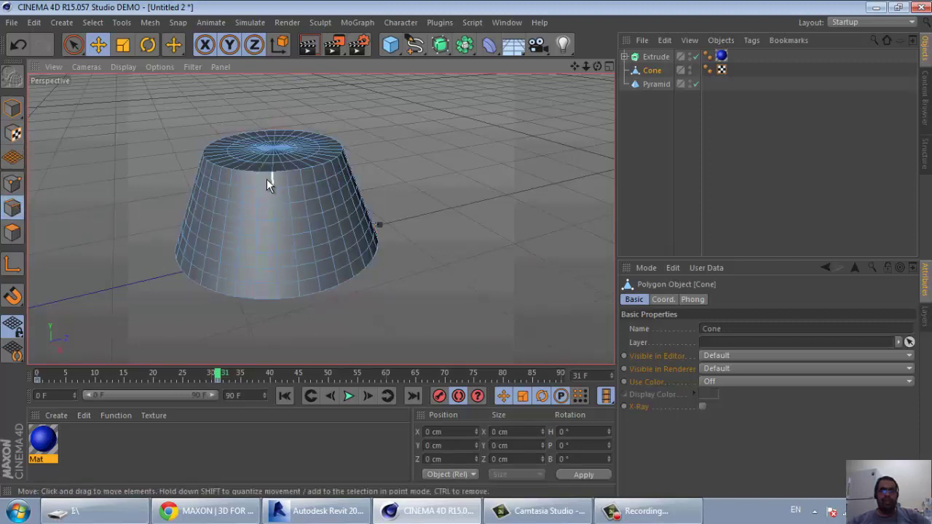
Select several edges on the cone's side and move a horizontal edge downward.
{"action": "scroll", "coordinate": [253, 214], "scroll_direction": "up", "scroll_amount": 2}
{"action": "scroll", "coordinate": [254, 208], "scroll_direction": "up", "scroll_amount": 2}
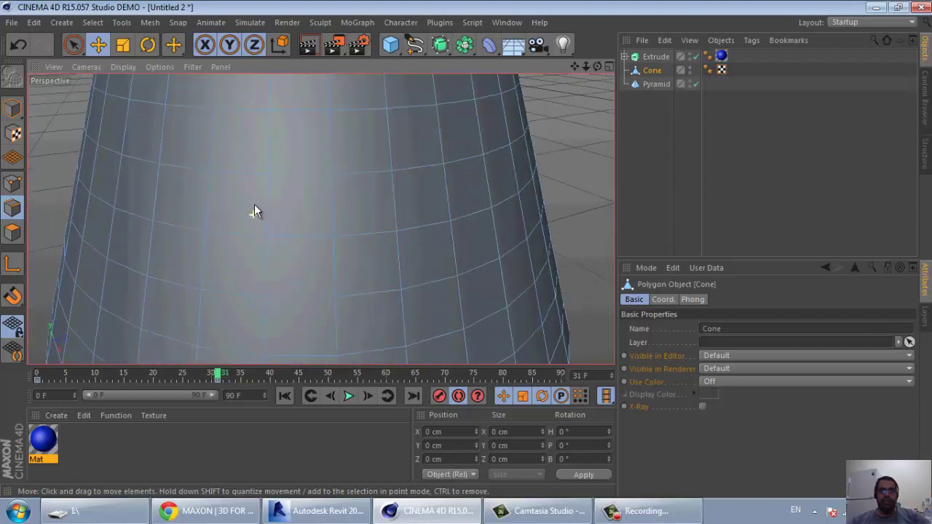
{"action": "left_click", "coordinate": [301, 174]}
{"action": "left_click", "coordinate": [260, 154]}
{"action": "left_click", "coordinate": [262, 154]}
{"action": "left_click", "coordinate": [277, 153]}
{"action": "left_click", "coordinate": [295, 111]}
{"action": "left_click", "coordinate": [326, 139]}
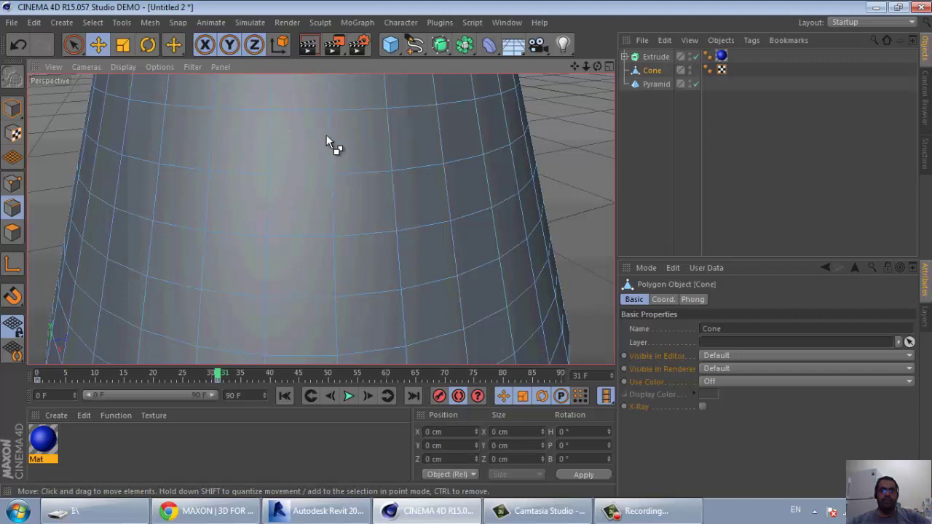
{"action": "left_click", "coordinate": [317, 177]}
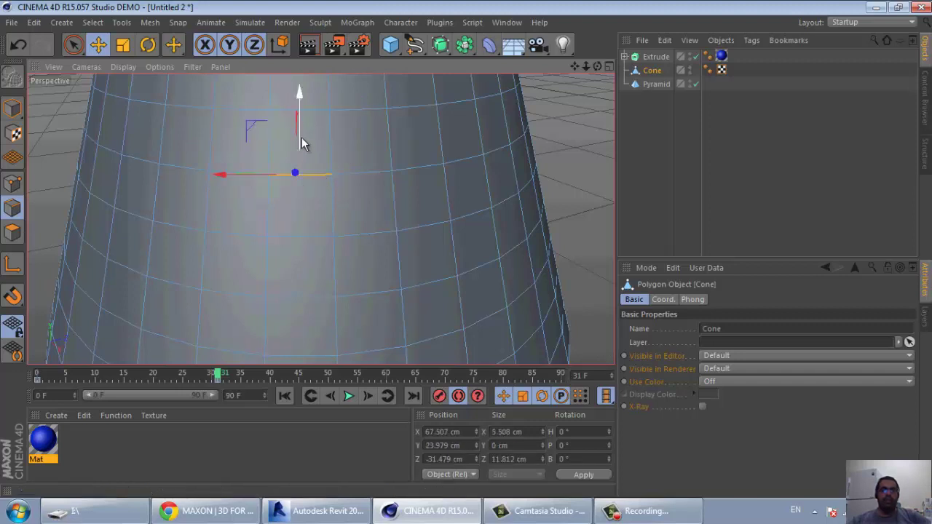
{"action": "left_click_drag", "start_coordinate": [301, 142], "coordinate": [299, 170]}
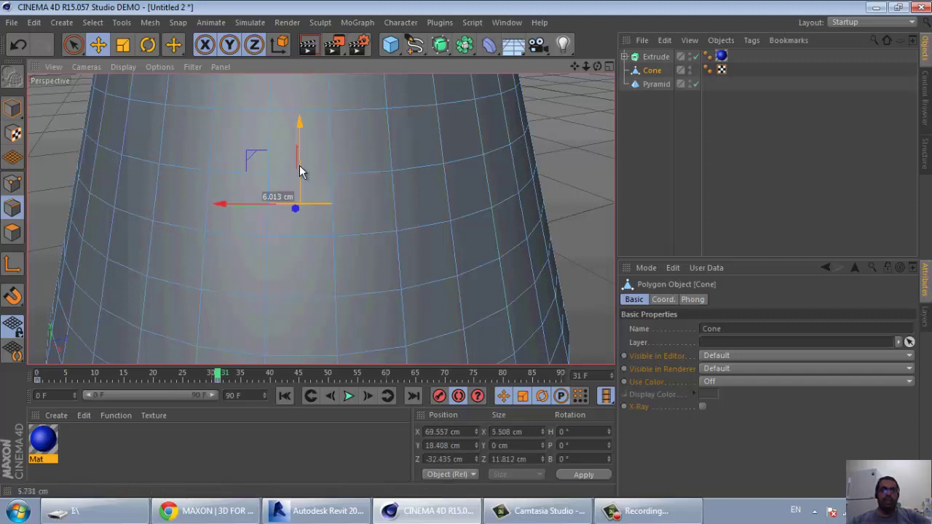
Pull another side edge outward and upward to crease the surface into a notch.
{"action": "left_click", "coordinate": [359, 177]}
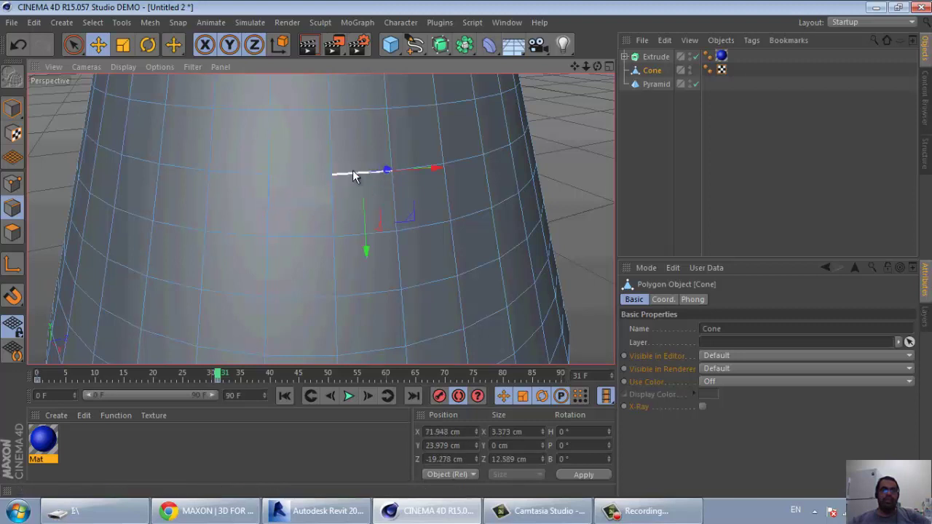
{"action": "scroll", "coordinate": [241, 188], "scroll_direction": "down", "scroll_amount": 3}
{"action": "scroll", "coordinate": [240, 188], "scroll_direction": "down", "scroll_amount": 3}
{"action": "mouse_move", "coordinate": [312, 177]}
{"action": "left_mouse_down"}
{"action": "mouse_move", "coordinate": [320, 197]}
{"action": "mouse_move", "coordinate": [297, 128]}
{"action": "left_mouse_up"}
{"action": "scroll", "coordinate": [298, 120], "scroll_direction": "up", "scroll_amount": 3}
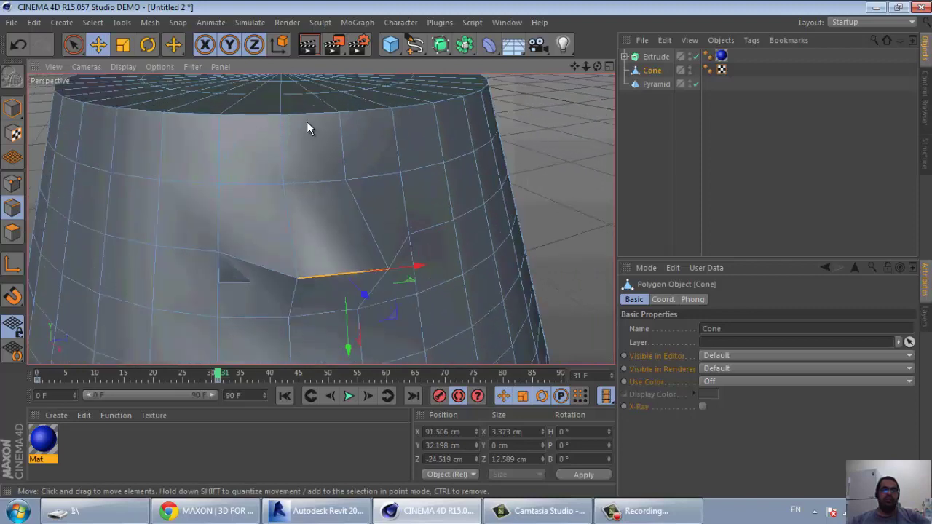
Scale a top rim edge to about half size, then undo its downward move.
{"action": "left_click", "coordinate": [305, 113]}
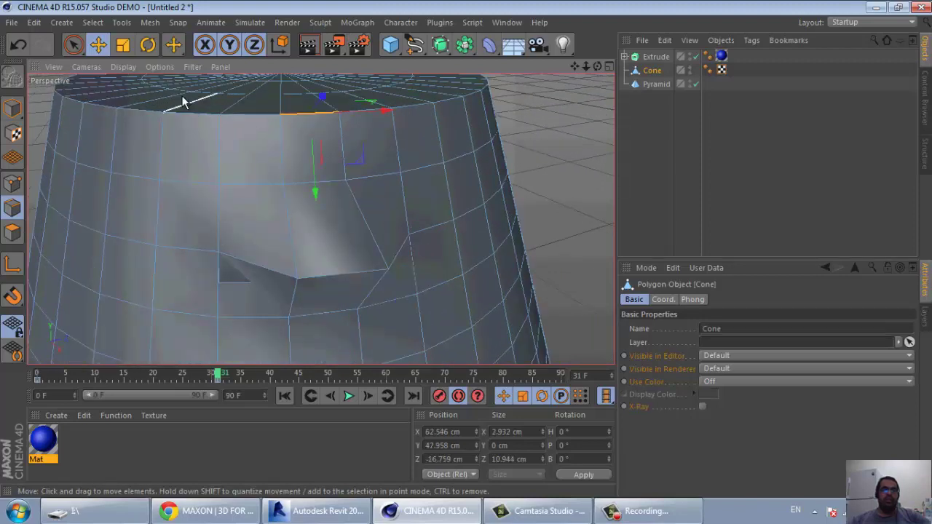
{"action": "left_click", "coordinate": [120, 46]}
{"action": "left_click_drag", "start_coordinate": [357, 153], "coordinate": [337, 143]}
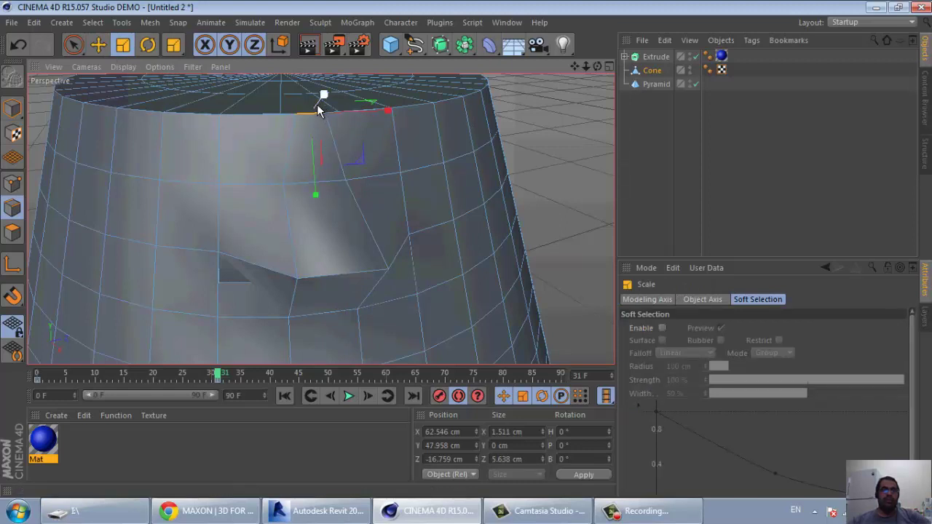
{"action": "key", "text": "e"}
{"action": "mouse_move", "coordinate": [320, 101]}
{"action": "left_mouse_down"}
{"action": "mouse_move", "coordinate": [325, 133]}
{"action": "mouse_move", "coordinate": [327, 118]}
{"action": "left_mouse_up"}
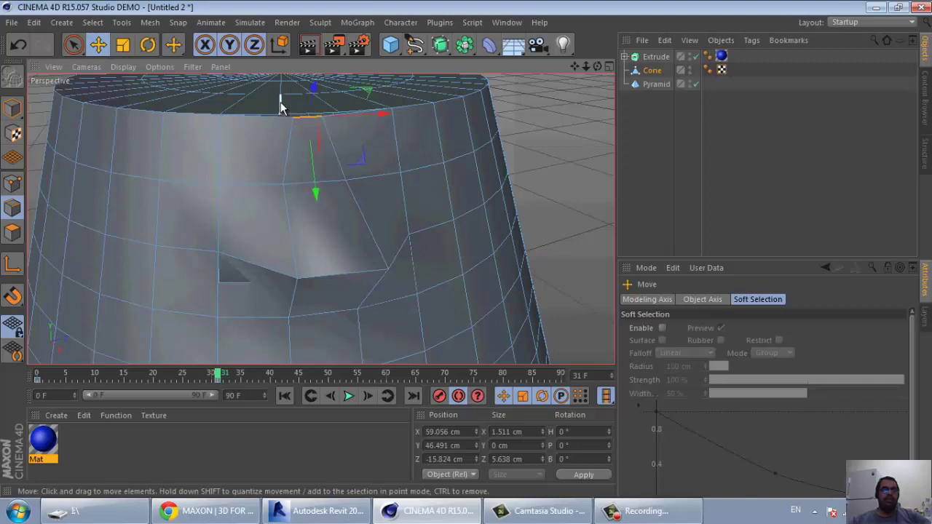
{"action": "key", "text": "ctrl+z"}
{"action": "key", "text": "ctrl+z"}
{"action": "scroll", "coordinate": [312, 172], "scroll_direction": "down", "scroll_amount": 5}
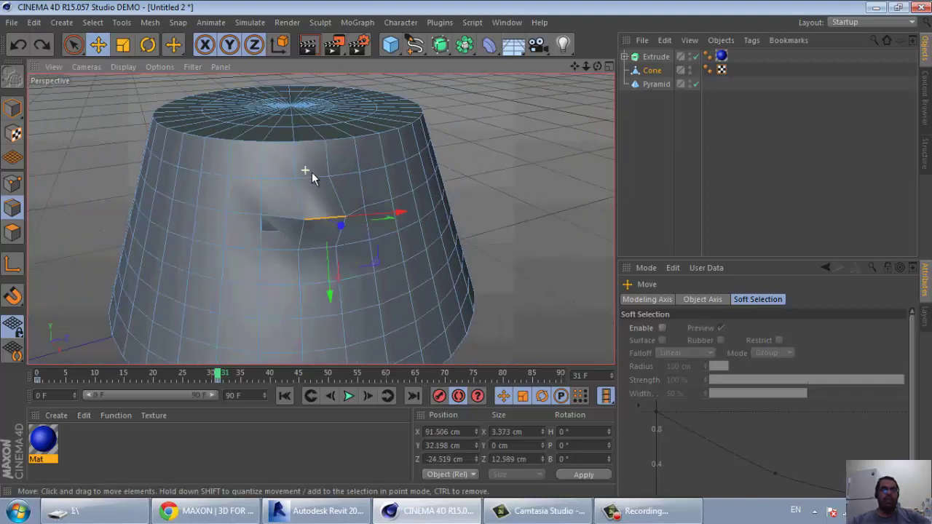
{"action": "scroll", "coordinate": [165, 270], "scroll_direction": "up", "scroll_amount": 5}
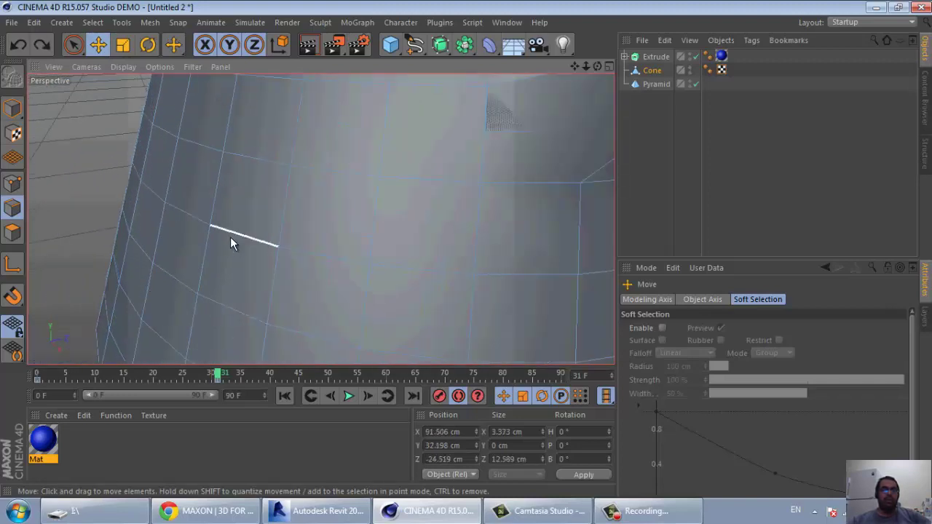
{"action": "scroll", "coordinate": [230, 240], "scroll_direction": "down", "scroll_amount": 5}
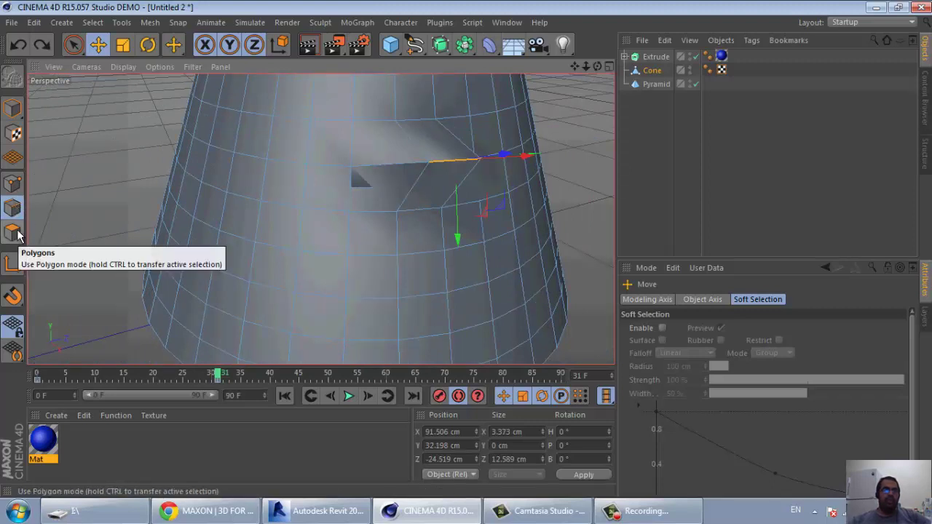
In Polygons mode, paint-select a band of faces on the cone's side with Live Selection.
{"action": "left_click", "coordinate": [12, 233]}
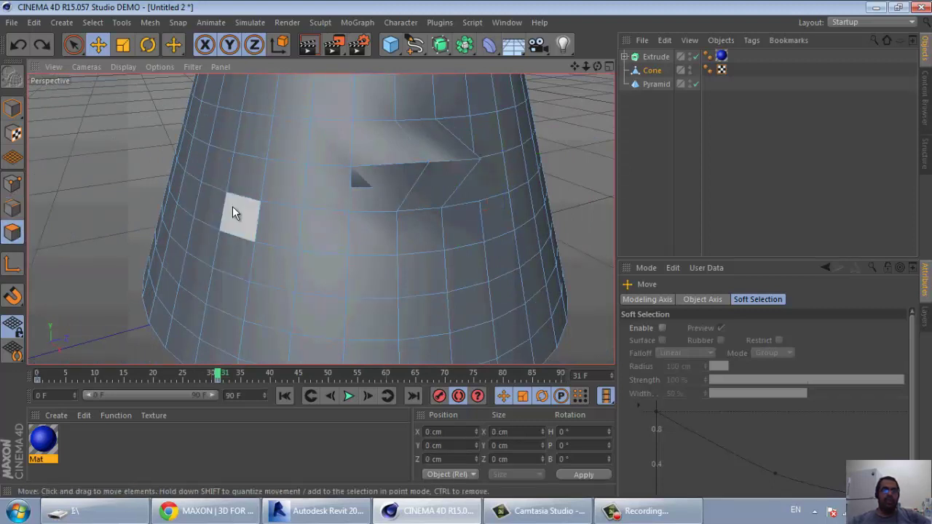
{"action": "left_click", "coordinate": [72, 44]}
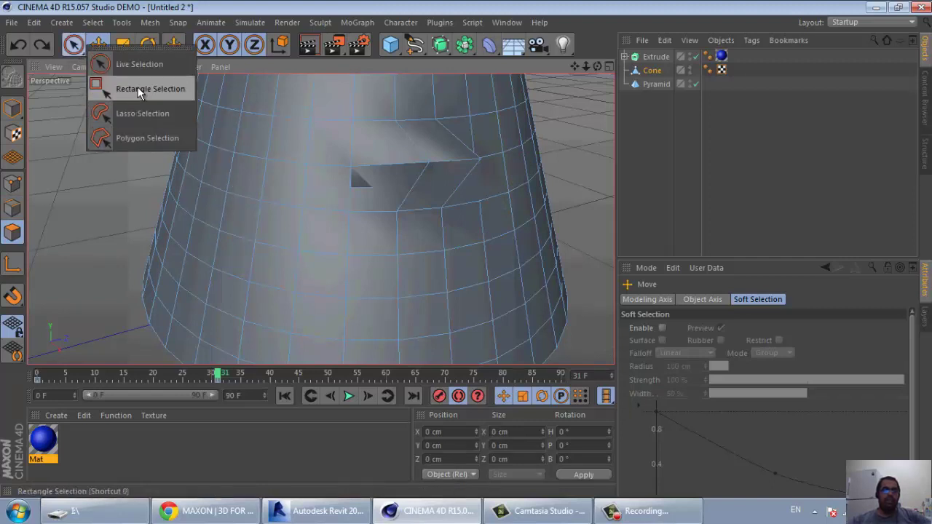
{"action": "left_click", "coordinate": [136, 64]}
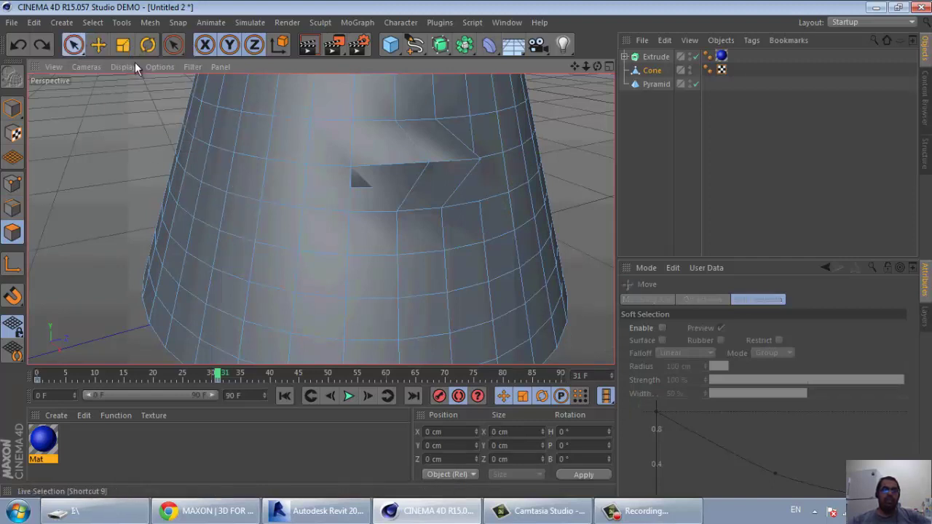
{"action": "left_click", "coordinate": [240, 225]}
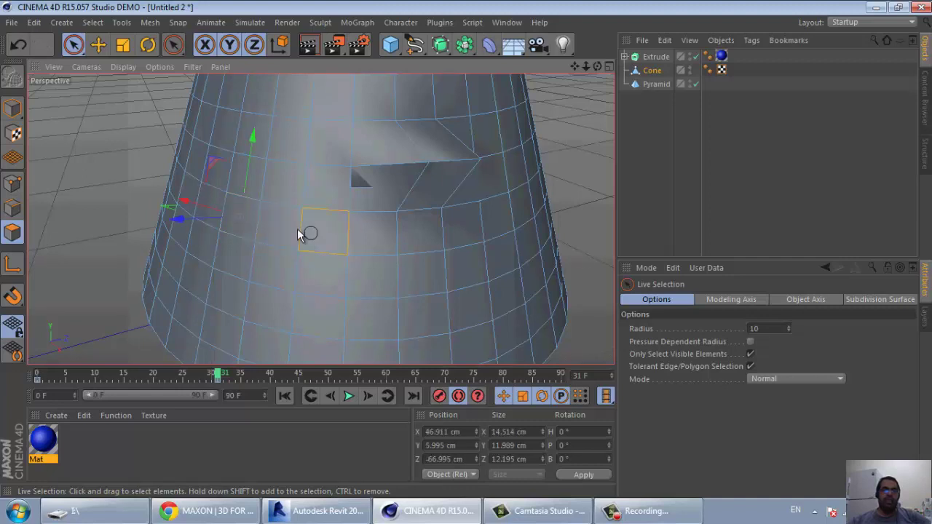
{"action": "left_click_drag", "start_coordinate": [291, 182], "coordinate": [290, 190]}
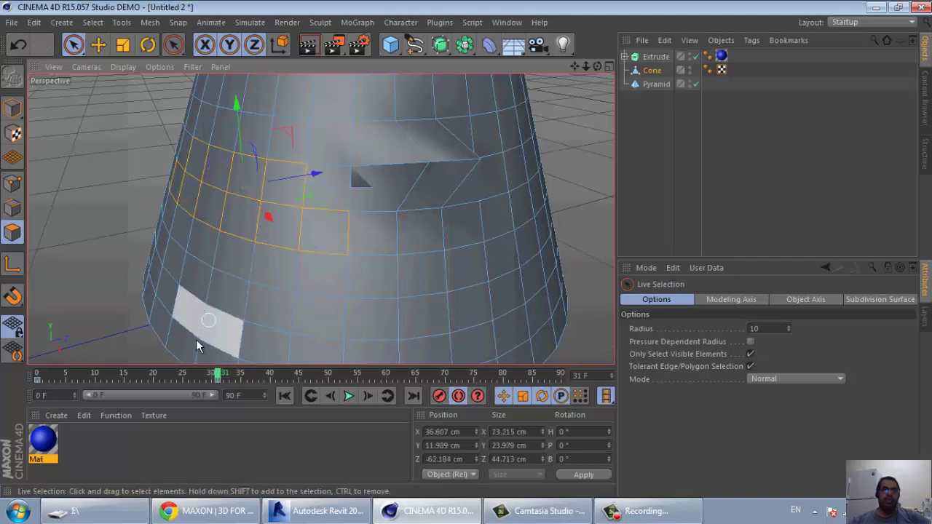
Move the face band outward from the cone and orbit to inspect it.
{"action": "left_click", "coordinate": [100, 45]}
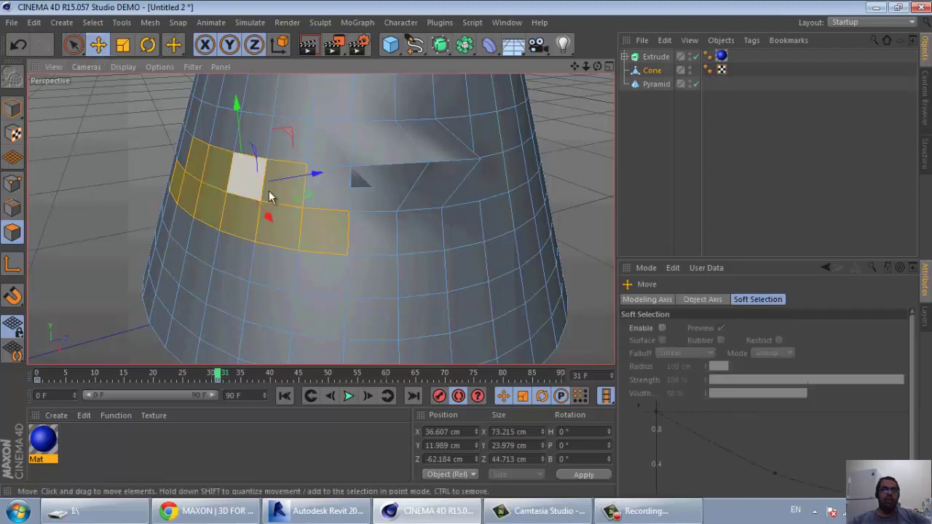
{"action": "mouse_move", "coordinate": [285, 177]}
{"action": "left_mouse_down"}
{"action": "mouse_move", "coordinate": [216, 196]}
{"action": "mouse_move", "coordinate": [193, 193]}
{"action": "left_mouse_up"}
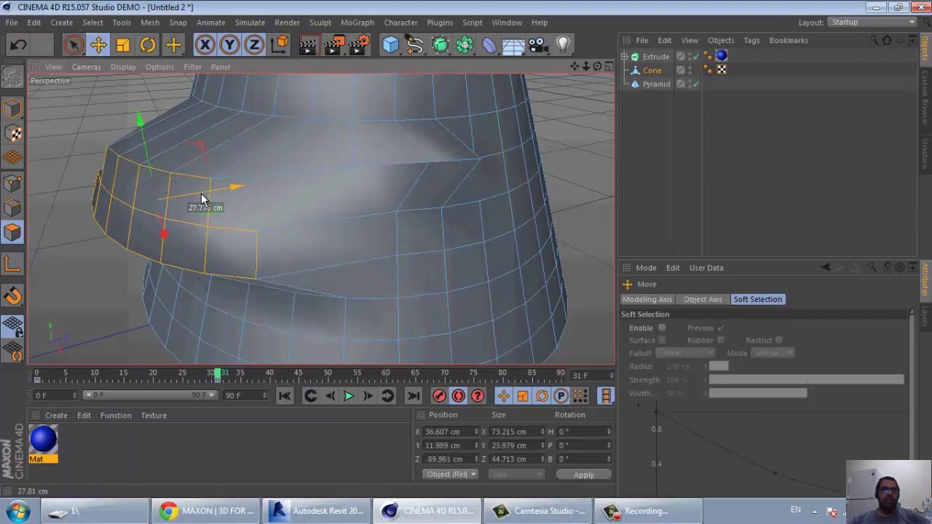
{"action": "scroll", "coordinate": [151, 277], "scroll_direction": "down", "scroll_amount": 5}
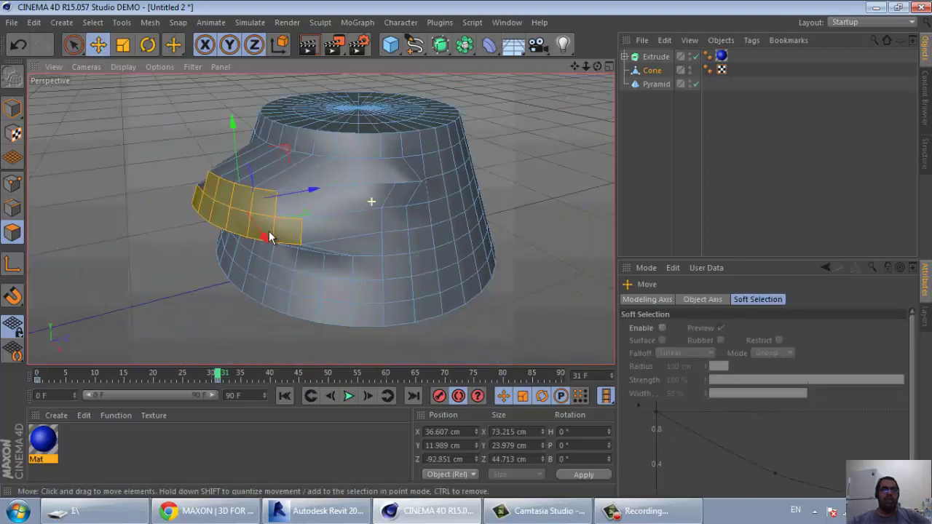
{"action": "left_click_drag", "start_coordinate": [371, 201], "coordinate": [161, 241], "text": "alt"}
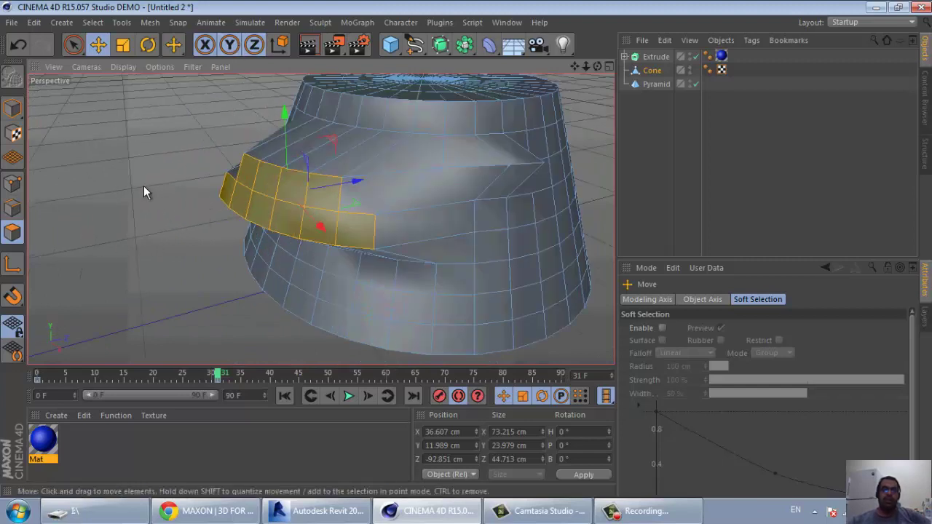
Extrude the face band outward about 11.4 cm with a 190° maximum angle.
{"action": "right_click", "coordinate": [160, 128]}
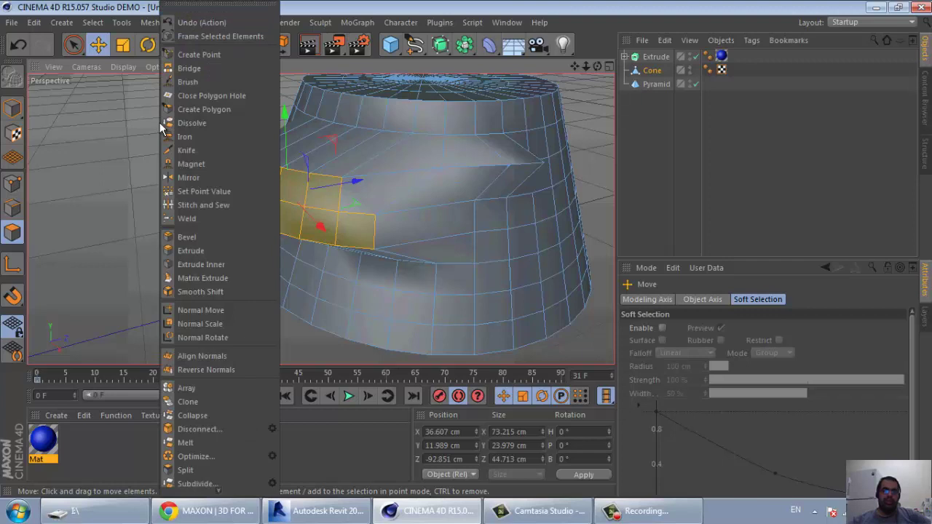
{"action": "left_click", "coordinate": [166, 251]}
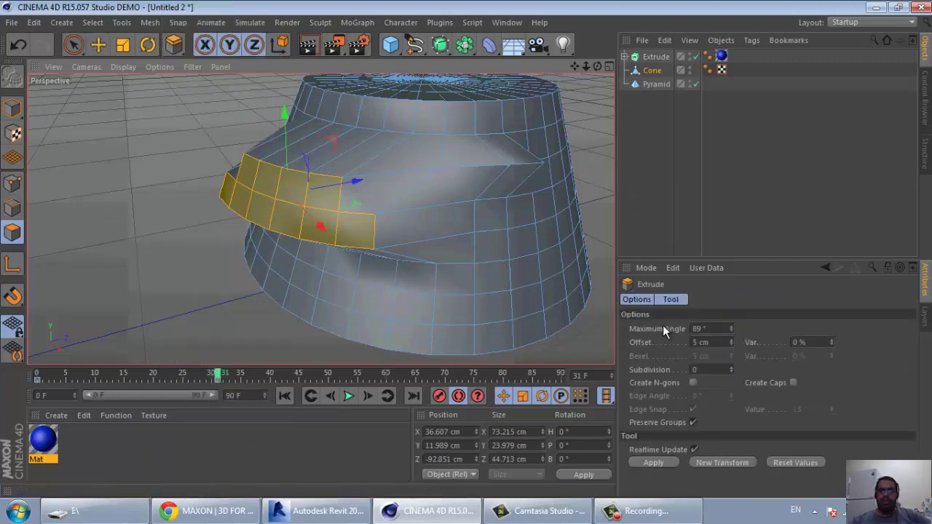
{"action": "left_click", "coordinate": [729, 326]}
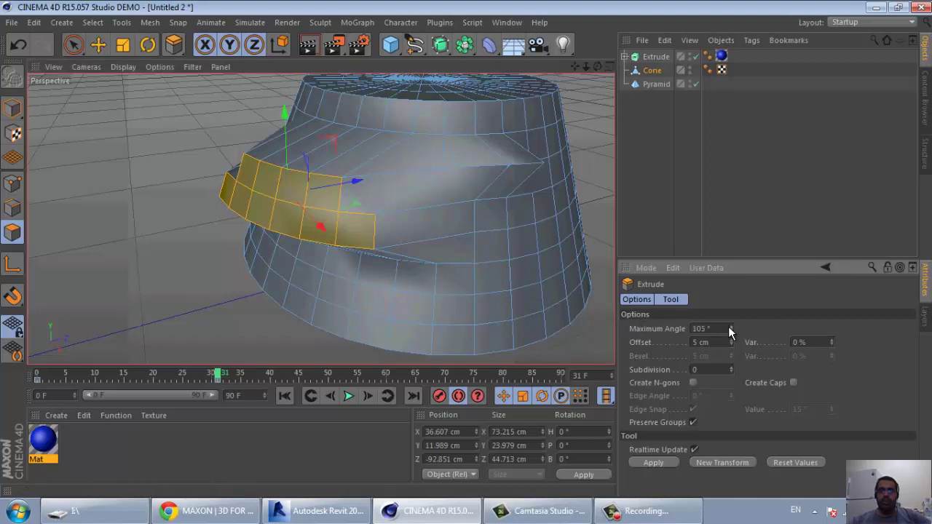
{"action": "left_click_drag", "start_coordinate": [727, 329], "coordinate": [727, 320]}
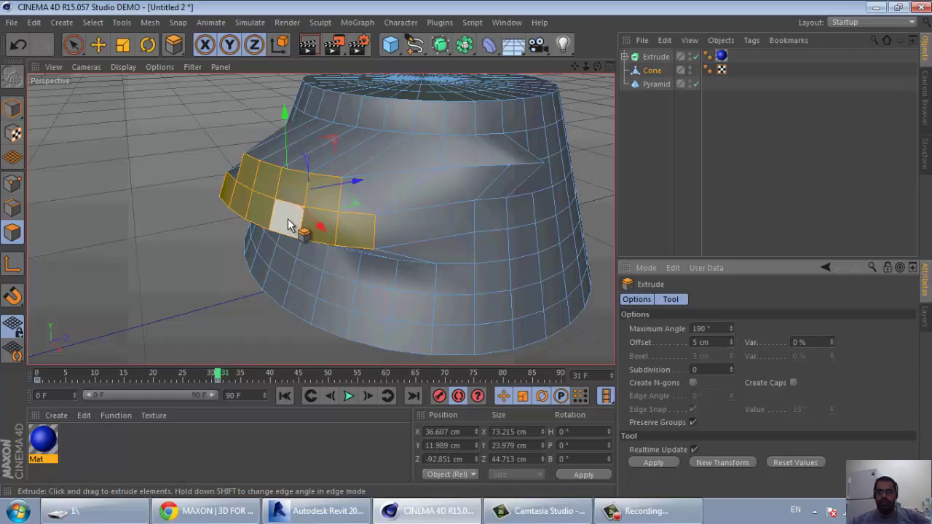
{"action": "left_click_drag", "start_coordinate": [288, 224], "coordinate": [467, 255]}
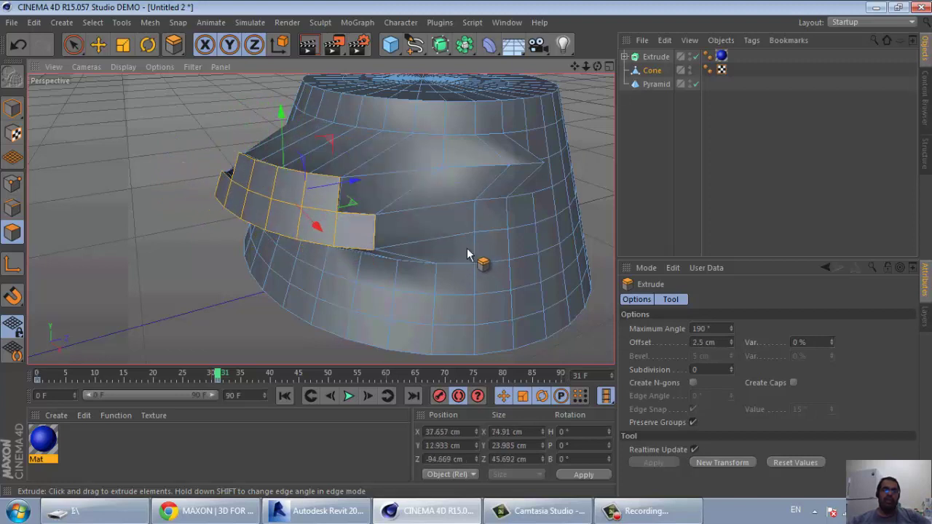
{"action": "left_click_drag", "start_coordinate": [468, 255], "coordinate": [468, 255]}
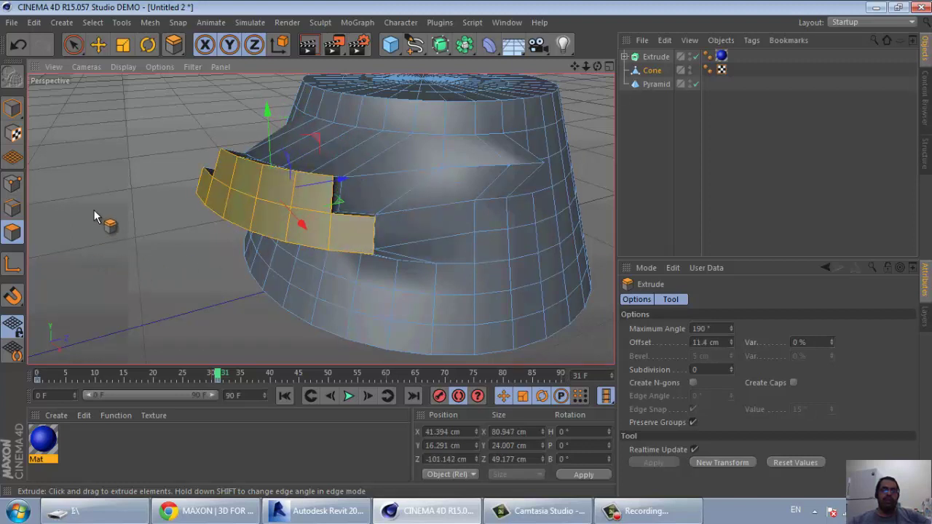
Bevel the extruded band with 4.212 cm offset and 3.696 cm extrusion, then deselect it.
{"action": "right_click", "coordinate": [94, 210]}
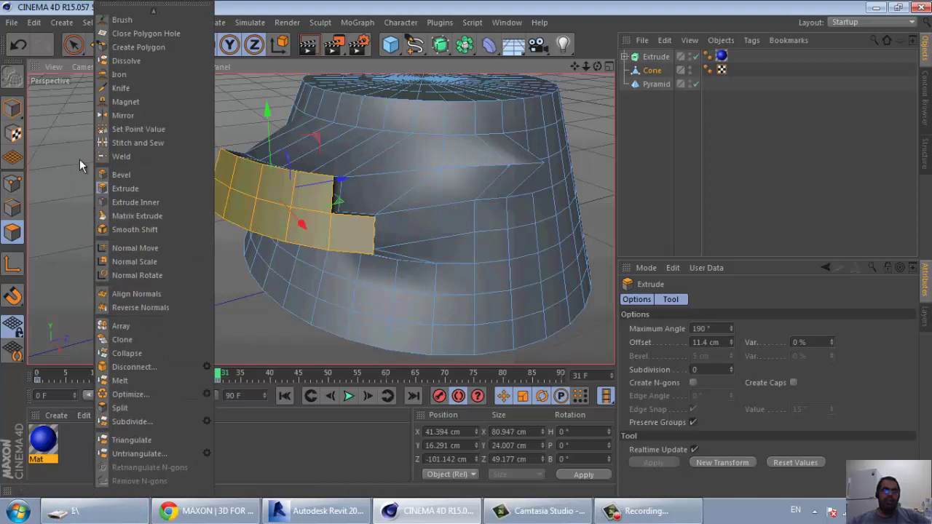
{"action": "left_click", "coordinate": [142, 175]}
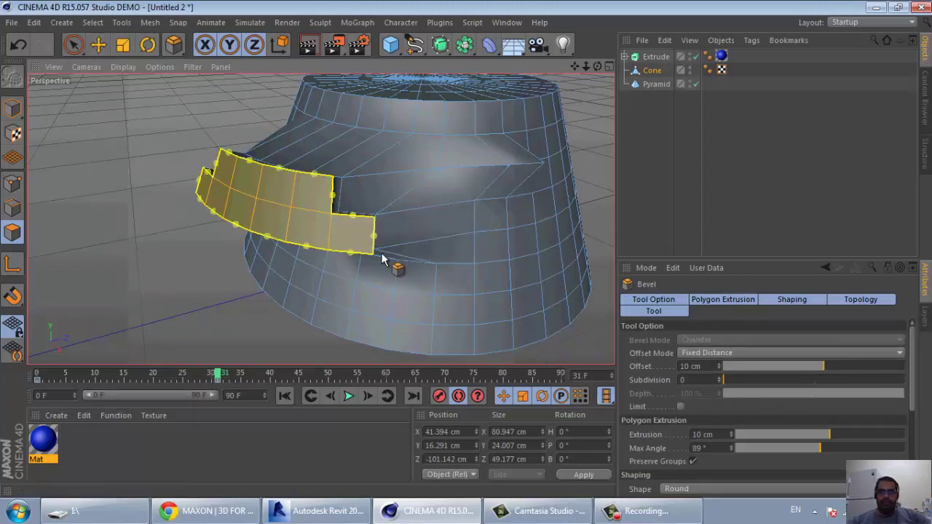
{"action": "left_click_drag", "start_coordinate": [351, 256], "coordinate": [353, 249]}
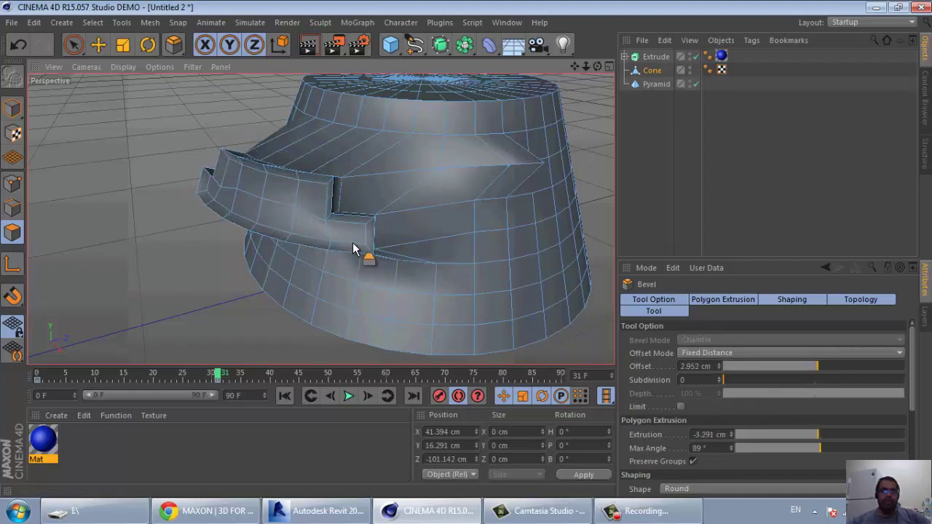
{"action": "left_click_drag", "start_coordinate": [353, 249], "coordinate": [357, 250]}
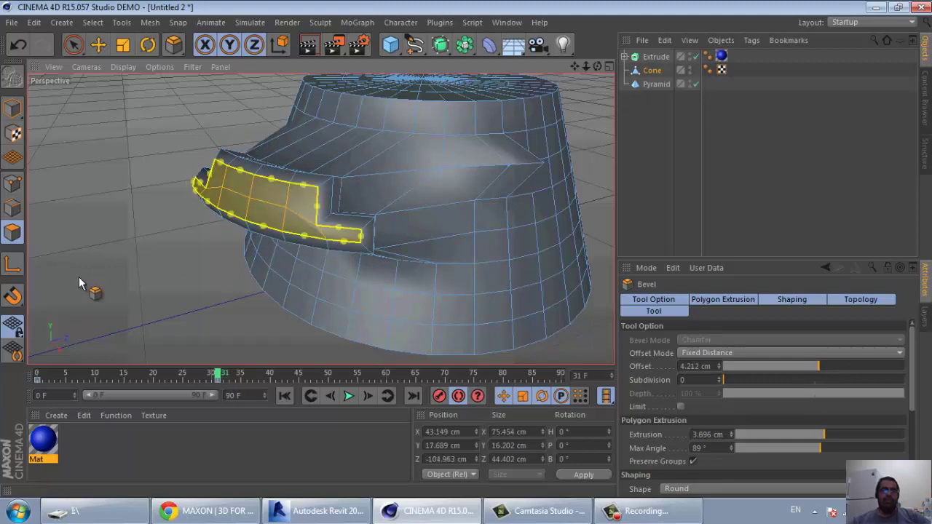
{"action": "left_click", "coordinate": [138, 292]}
Frame the model and box-select a block of faces on the cone's side in Polygon mode.
{"action": "key", "text": "h"}
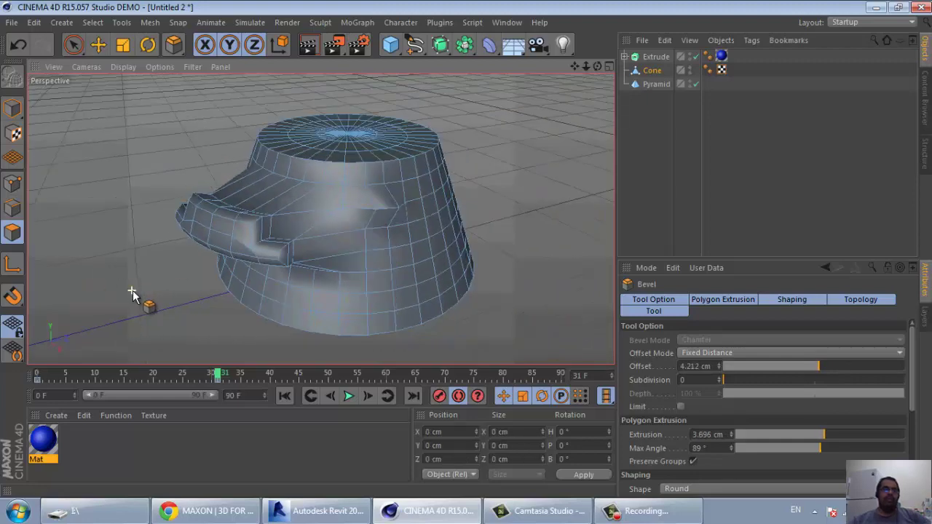
{"action": "left_click_drag", "start_coordinate": [132, 293], "coordinate": [95, 252], "text": "alt"}
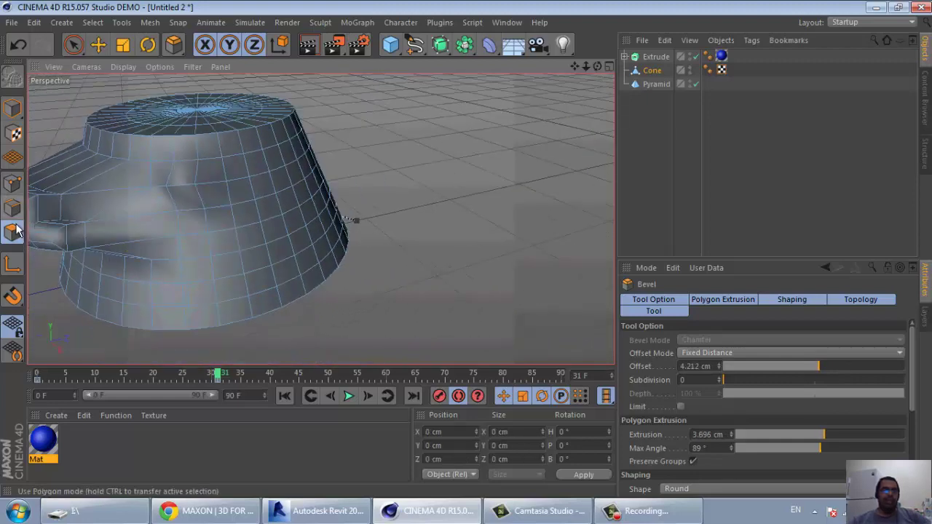
{"action": "left_click", "coordinate": [17, 230]}
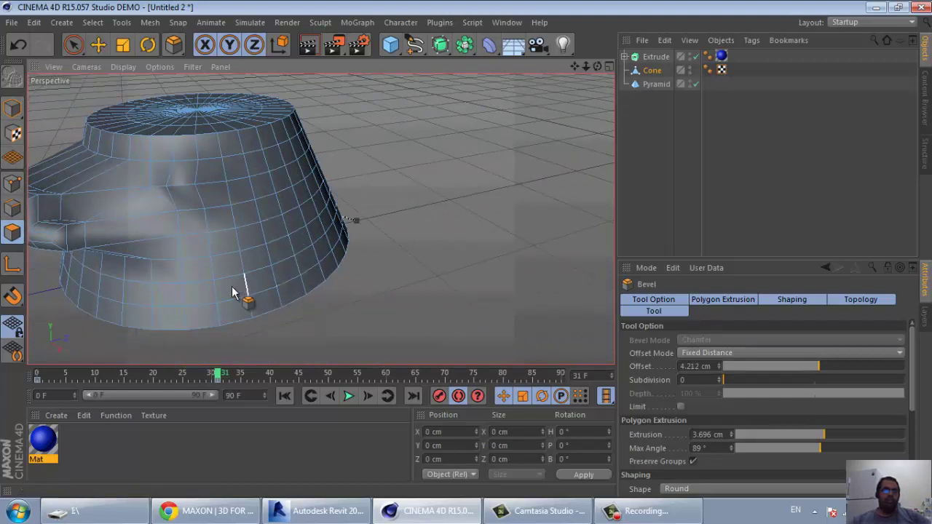
{"action": "left_click", "coordinate": [73, 45]}
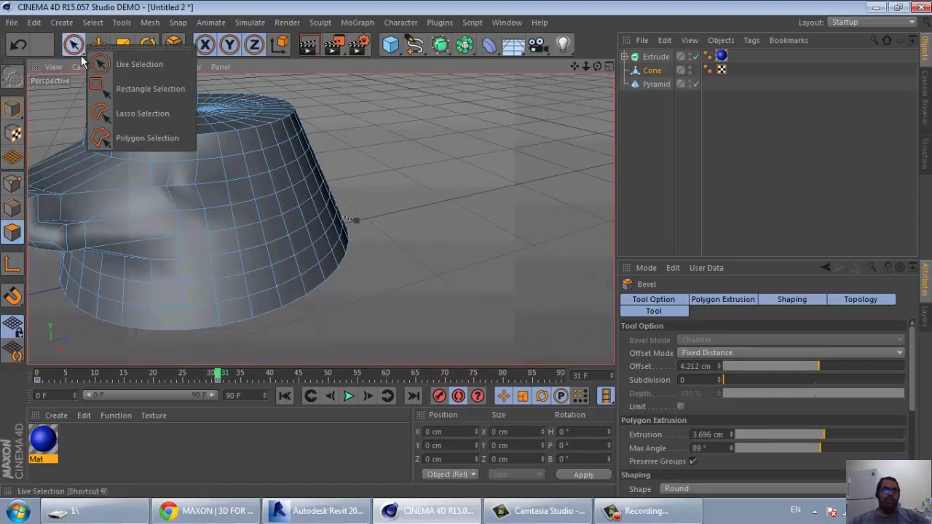
{"action": "left_click", "coordinate": [145, 90]}
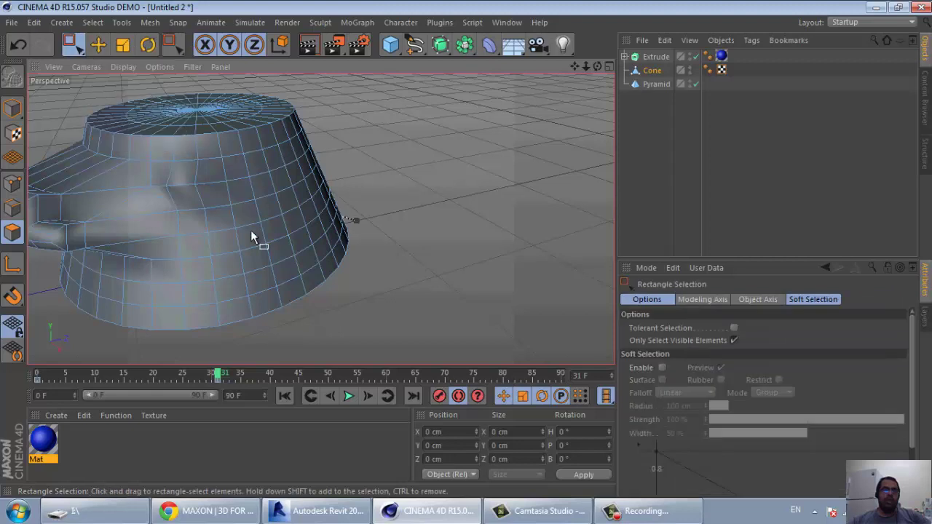
{"action": "left_click_drag", "start_coordinate": [252, 233], "coordinate": [318, 158]}
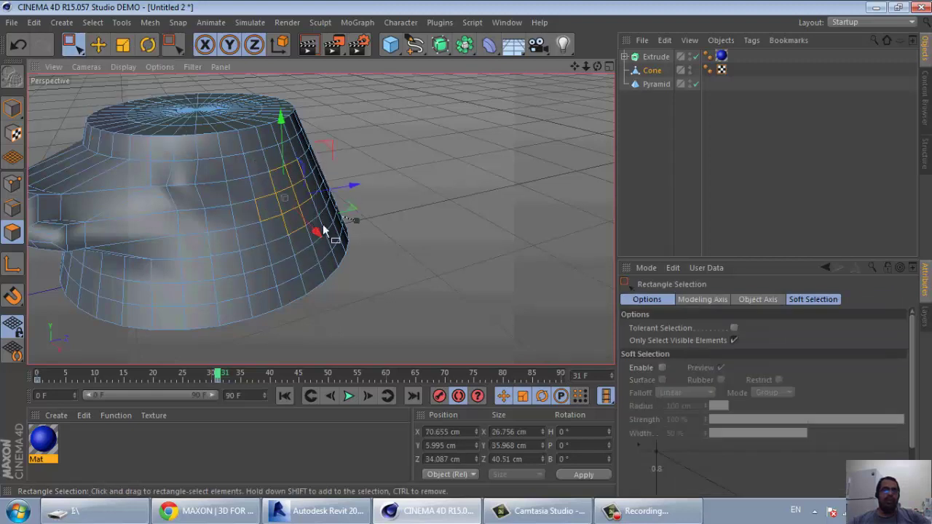
Reselect faces with Lasso, then outline a larger patch using Polygon Selection.
{"action": "left_click", "coordinate": [72, 46]}
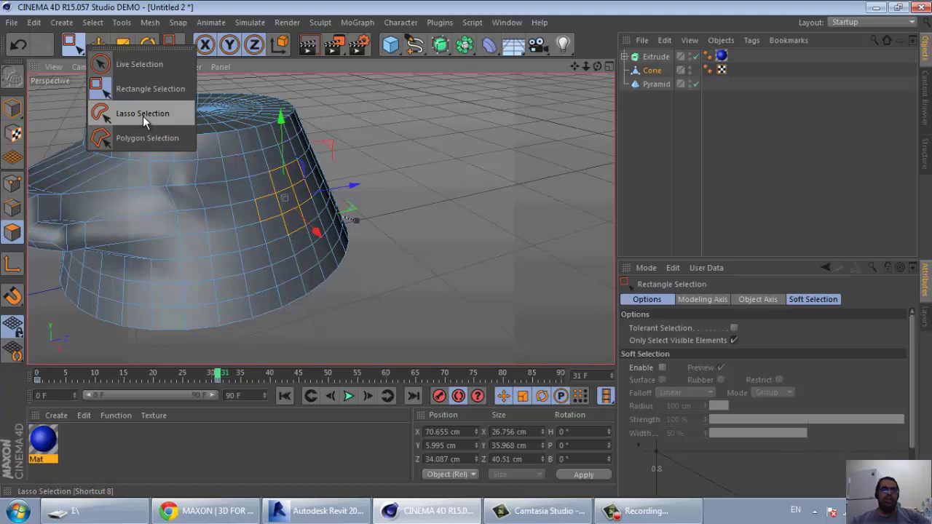
{"action": "left_click", "coordinate": [143, 114]}
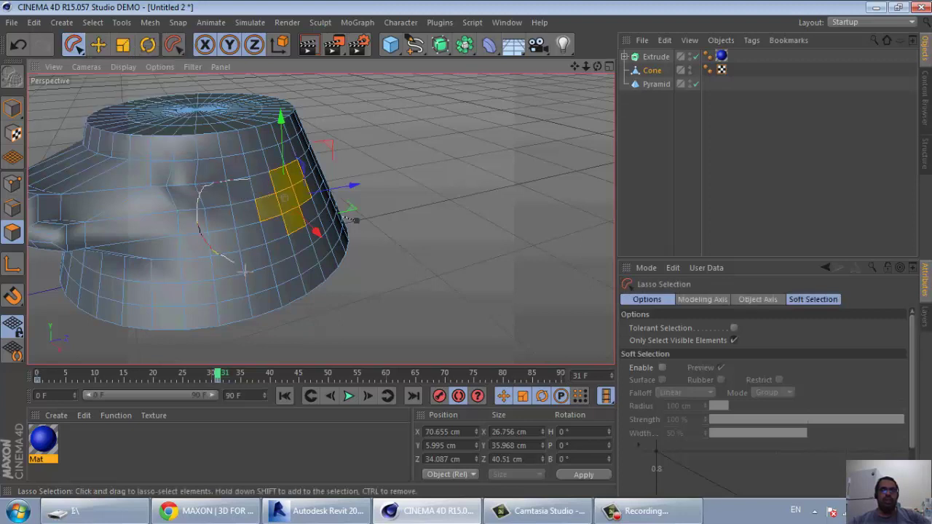
{"action": "left_click_drag", "start_coordinate": [260, 166], "coordinate": [252, 173]}
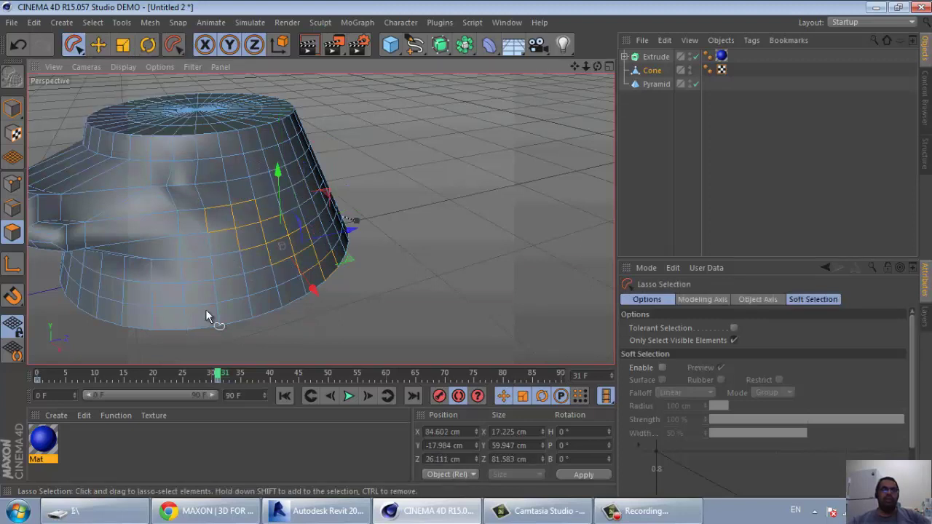
{"action": "left_click", "coordinate": [73, 45]}
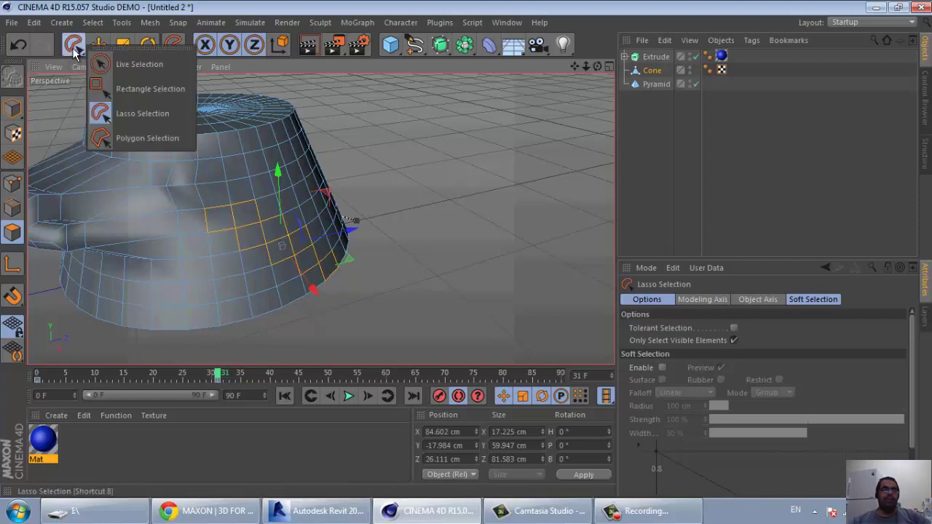
{"action": "left_click", "coordinate": [121, 139]}
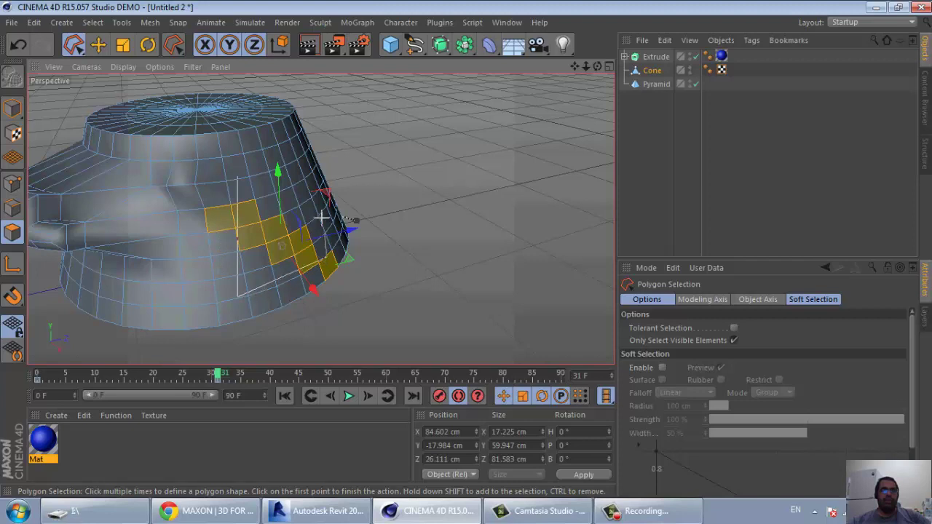
{"action": "left_click", "coordinate": [236, 174]}
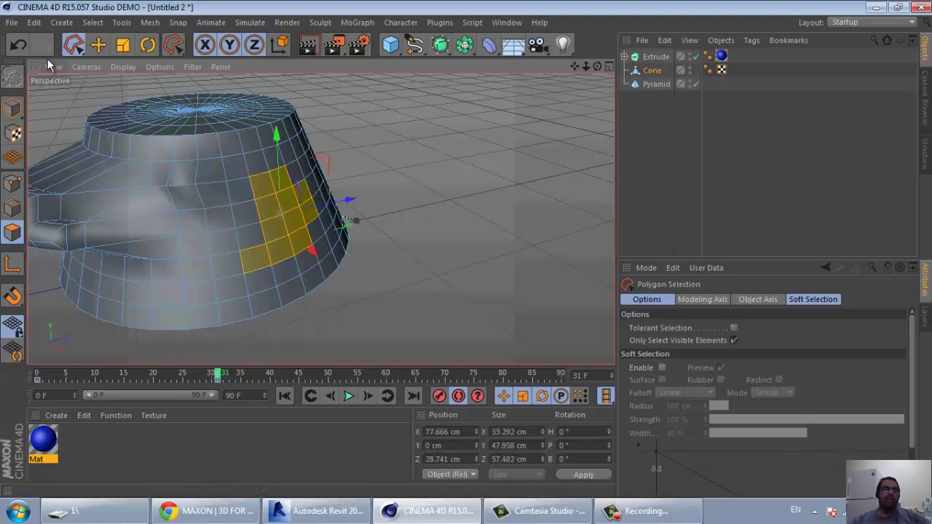
{"action": "mouse_move", "coordinate": [397, 320]}
{"action": "left_mouse_down", "text": "alt"}
{"action": "mouse_move", "coordinate": [321, 286]}
{"action": "mouse_move", "coordinate": [366, 289]}
{"action": "left_mouse_up", "text": "alt"}
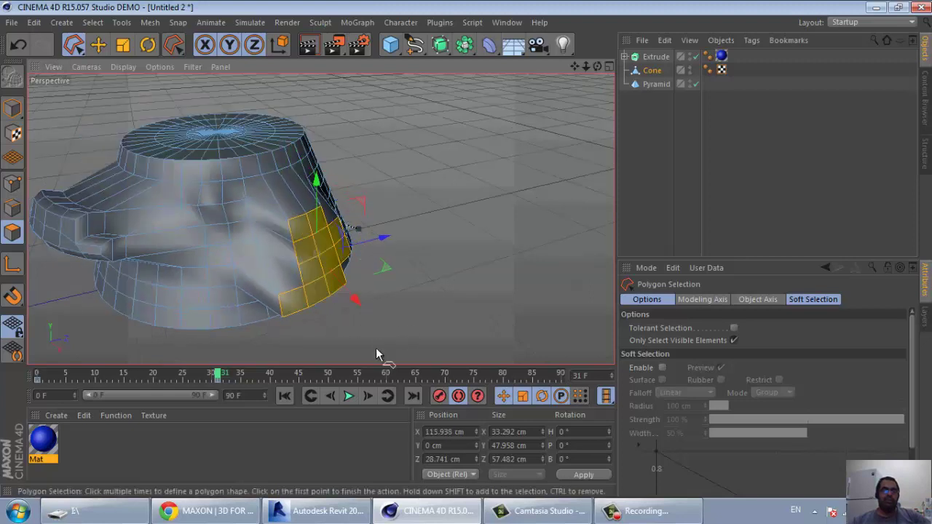
{"action": "right_click", "coordinate": [397, 223]}
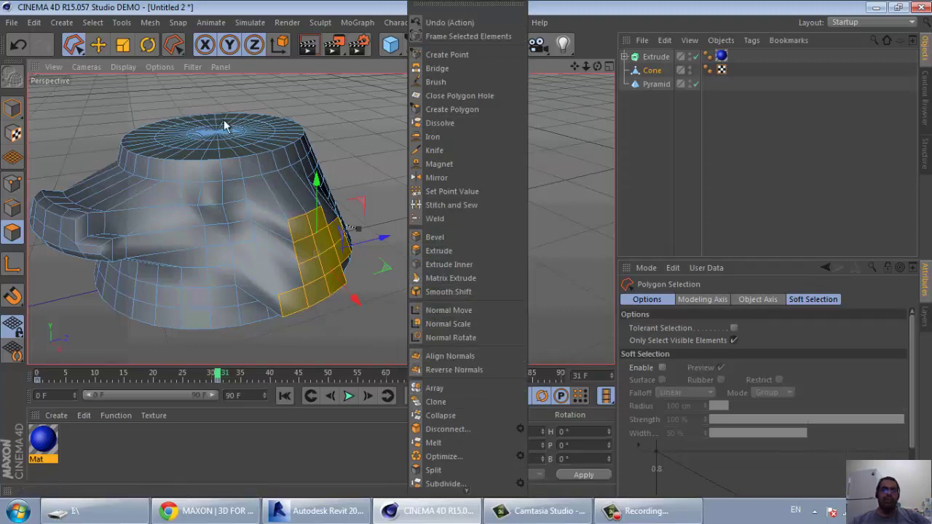
{"action": "left_click", "coordinate": [174, 80]}
{"action": "mouse_move", "coordinate": [174, 80]}
{"action": "left_mouse_down", "text": "alt"}
{"action": "mouse_move", "coordinate": [125, 189]}
{"action": "mouse_move", "coordinate": [302, 260]}
{"action": "mouse_move", "coordinate": [364, 191]}
{"action": "mouse_move", "coordinate": [176, 226]}
{"action": "mouse_move", "coordinate": [118, 90]}
{"action": "left_mouse_up", "text": "alt"}
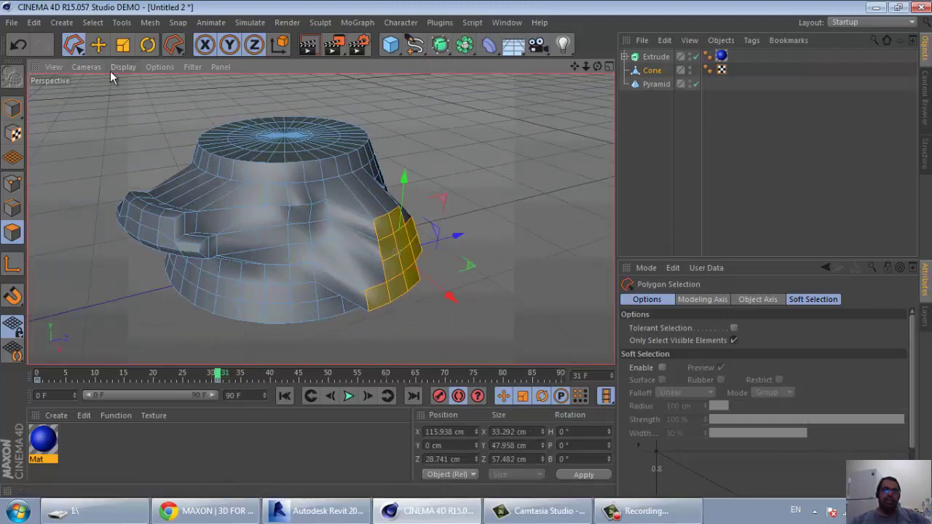
Try hidden-line, Gouraud, quick shading with lines, wireframe and box display modes.
{"action": "left_click", "coordinate": [120, 68]}
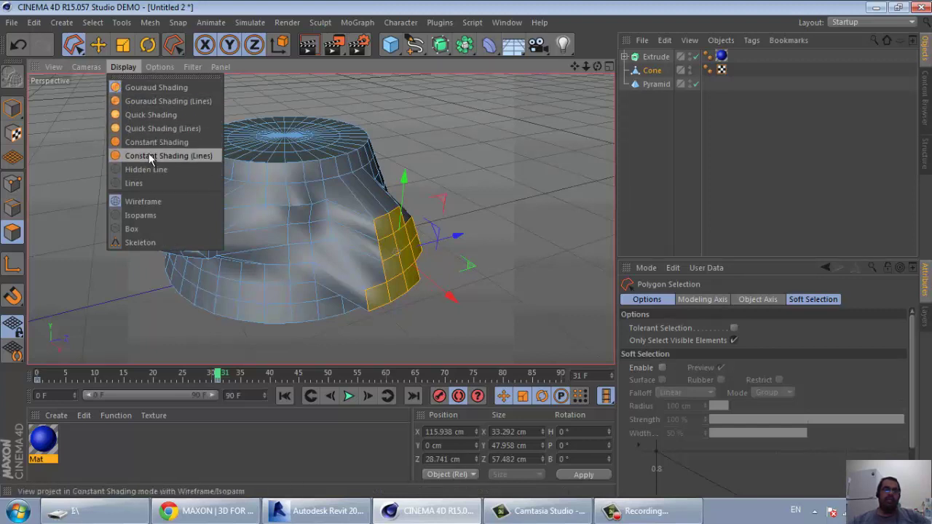
{"action": "left_click", "coordinate": [155, 170]}
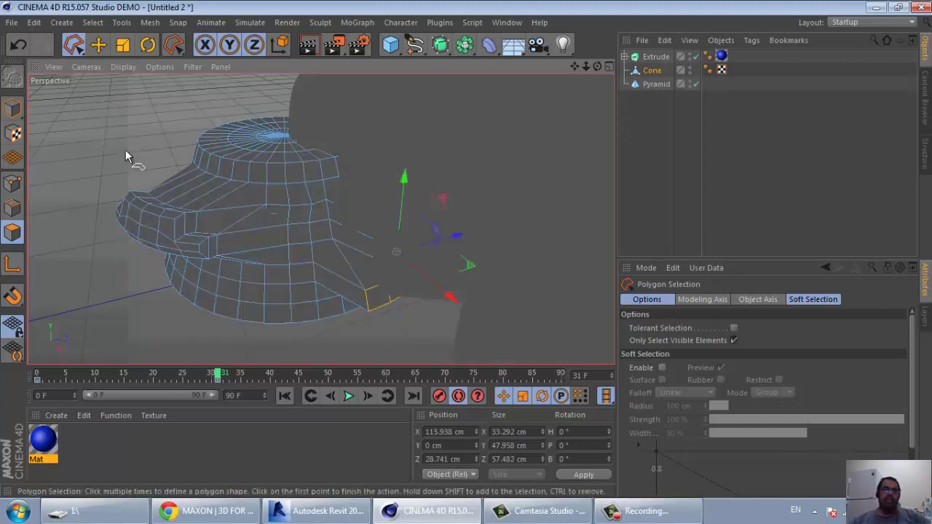
{"action": "left_click", "coordinate": [123, 67]}
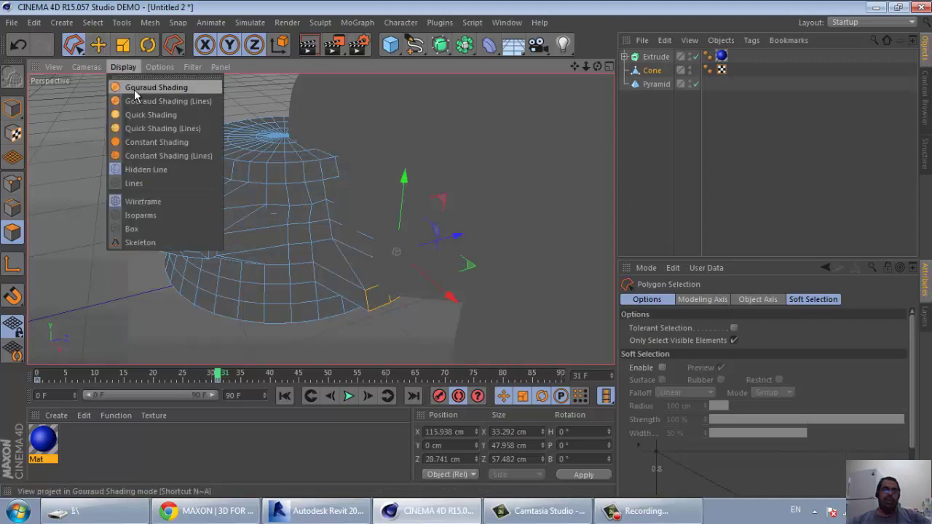
{"action": "left_click", "coordinate": [134, 89]}
{"action": "left_click", "coordinate": [122, 68]}
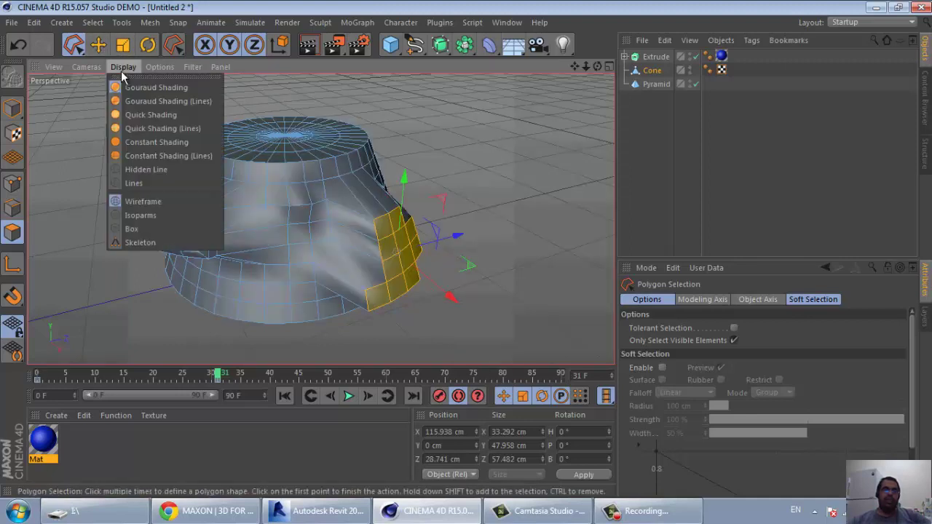
{"action": "left_click", "coordinate": [157, 128]}
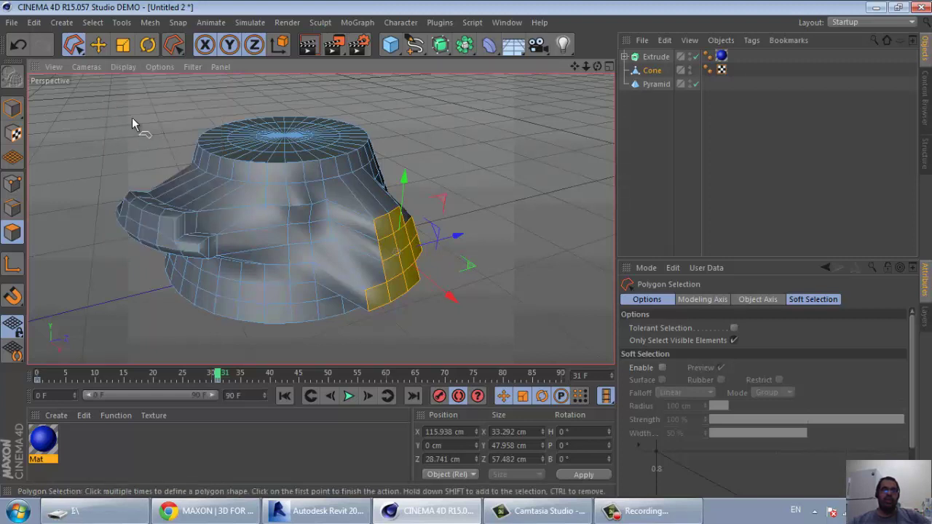
{"action": "left_click", "coordinate": [123, 67]}
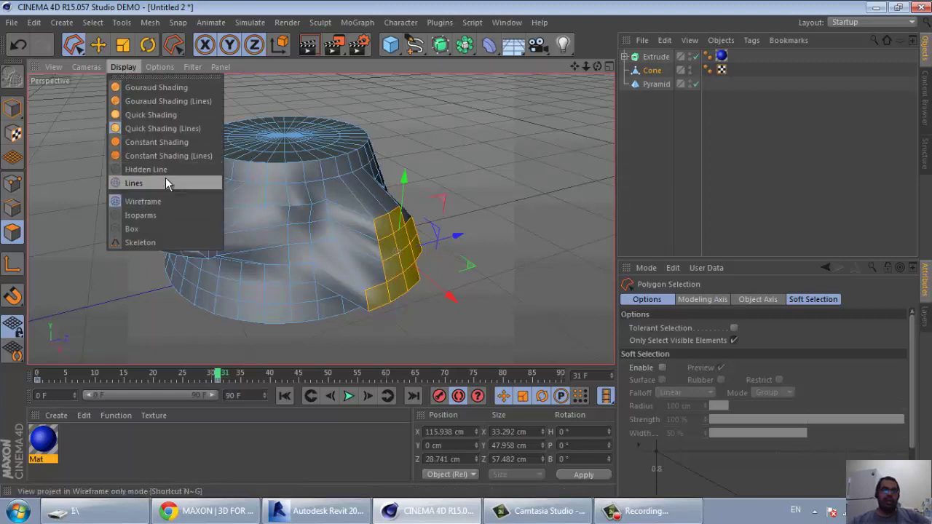
{"action": "left_click", "coordinate": [167, 201]}
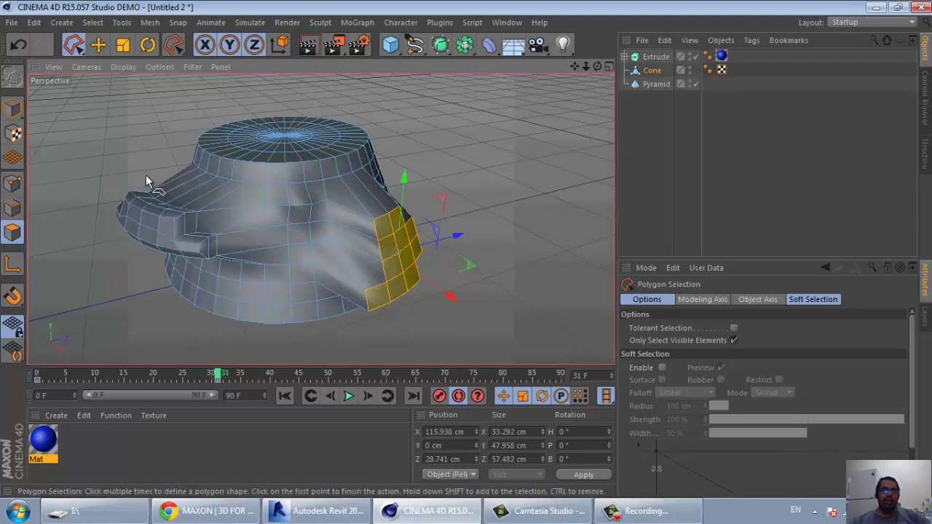
{"action": "left_click", "coordinate": [117, 67]}
{"action": "left_click", "coordinate": [154, 228]}
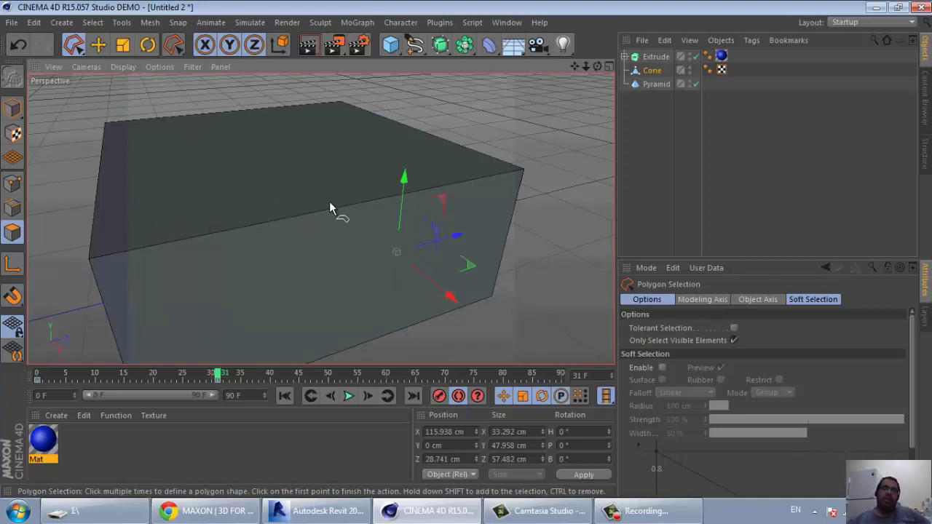
Show the mesh as wireframe lines, then settle on Gouraud Shading (Lines).
{"action": "scroll", "coordinate": [407, 231], "scroll_direction": "down", "scroll_amount": 2}
{"action": "scroll", "coordinate": [408, 231], "scroll_direction": "down", "scroll_amount": 2}
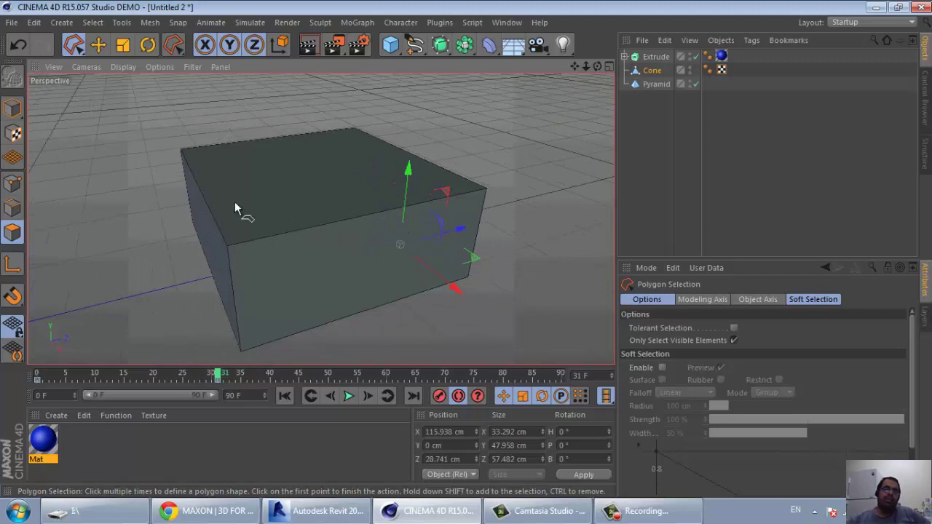
{"action": "left_click", "coordinate": [122, 66]}
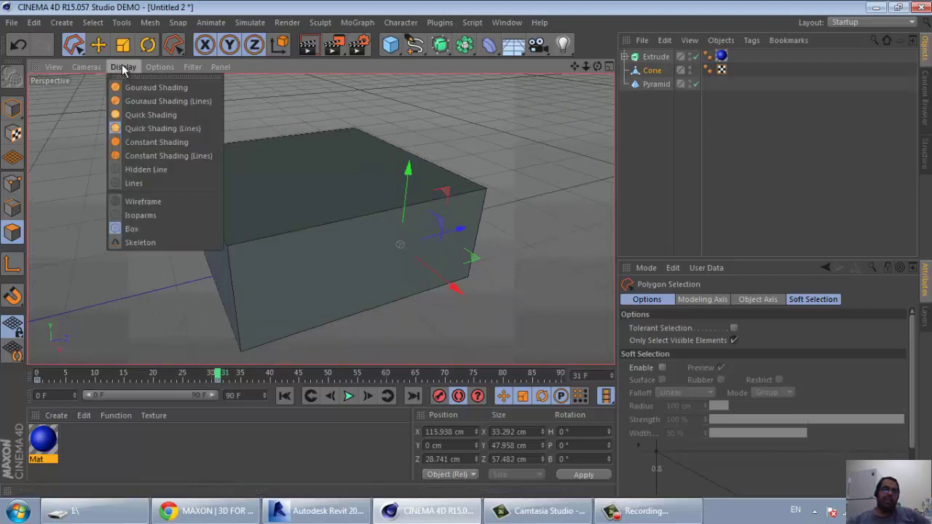
{"action": "left_click", "coordinate": [142, 241]}
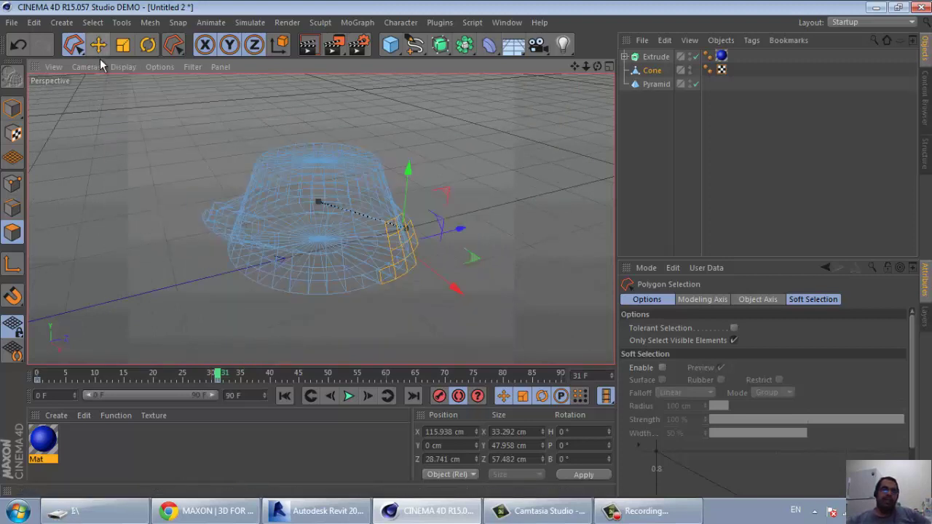
{"action": "left_click", "coordinate": [118, 67]}
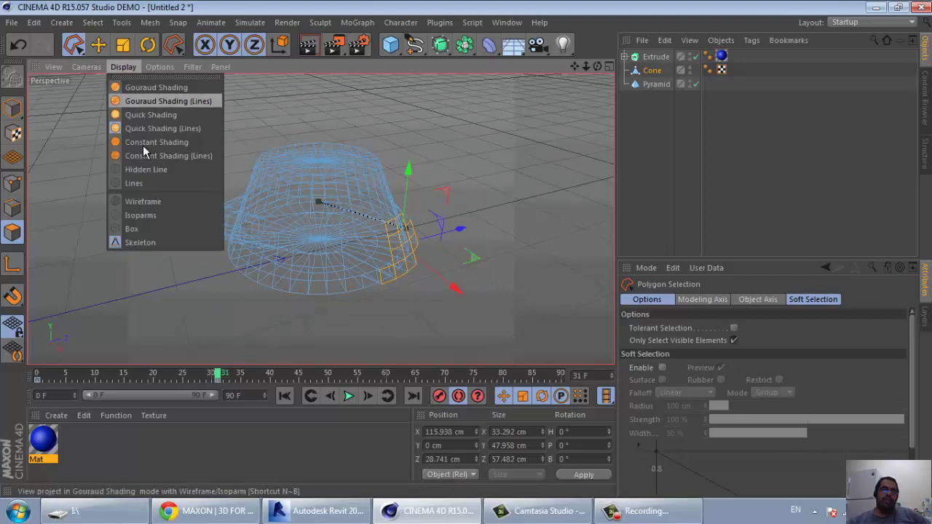
{"action": "left_click", "coordinate": [146, 202]}
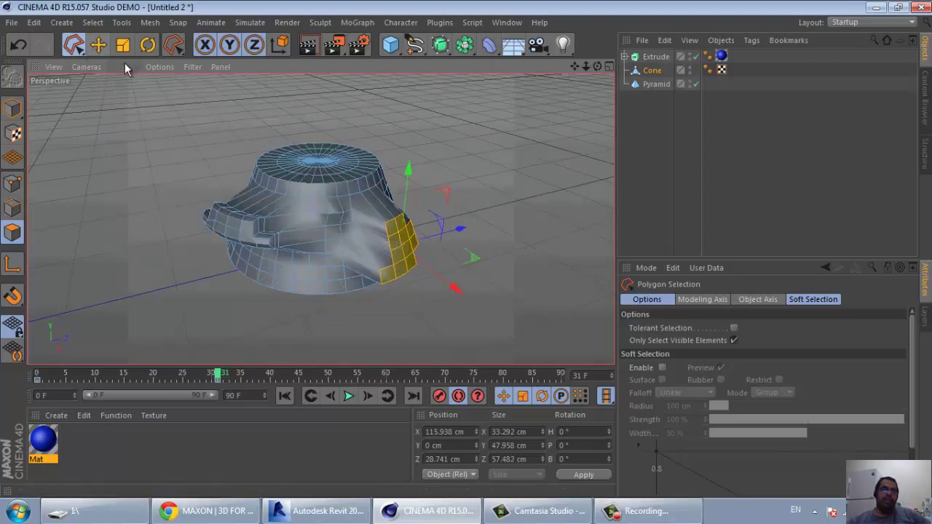
{"action": "left_click", "coordinate": [129, 63]}
{"action": "left_click", "coordinate": [141, 88]}
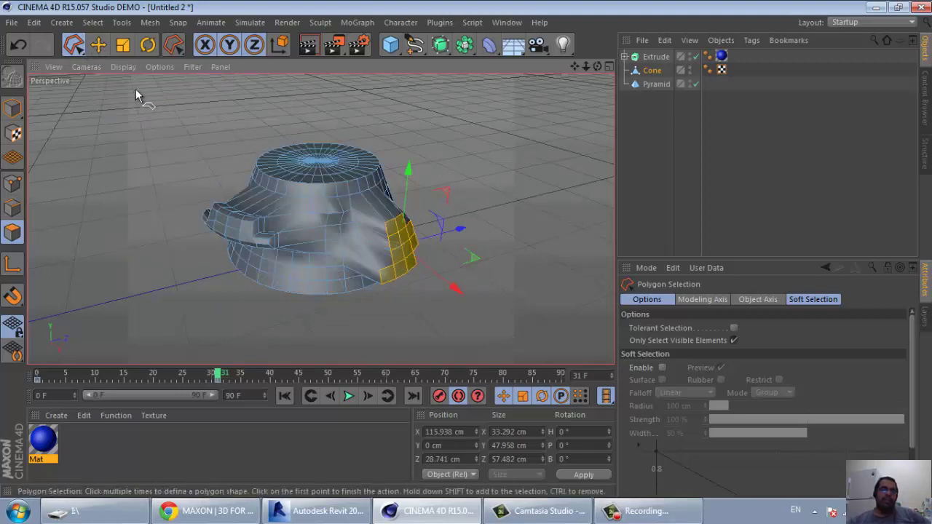
{"action": "left_click", "coordinate": [134, 69]}
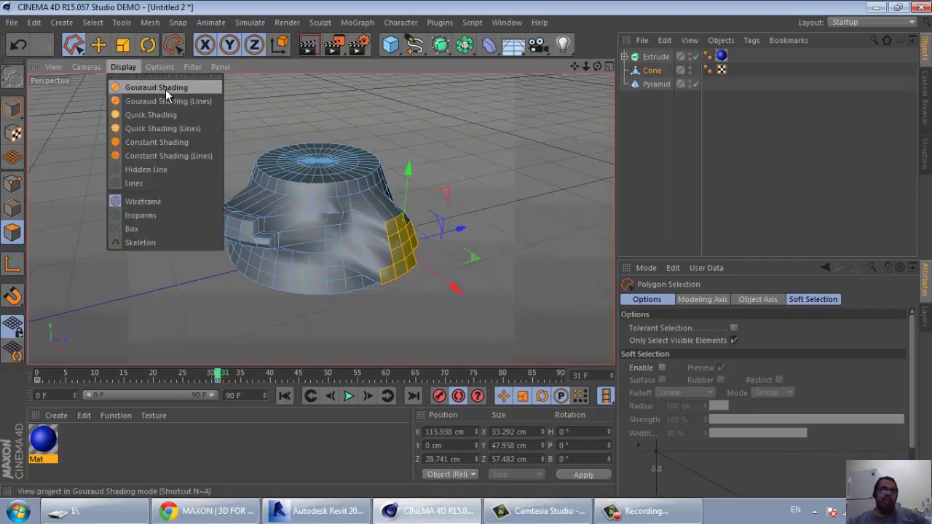
{"action": "left_click", "coordinate": [161, 216]}
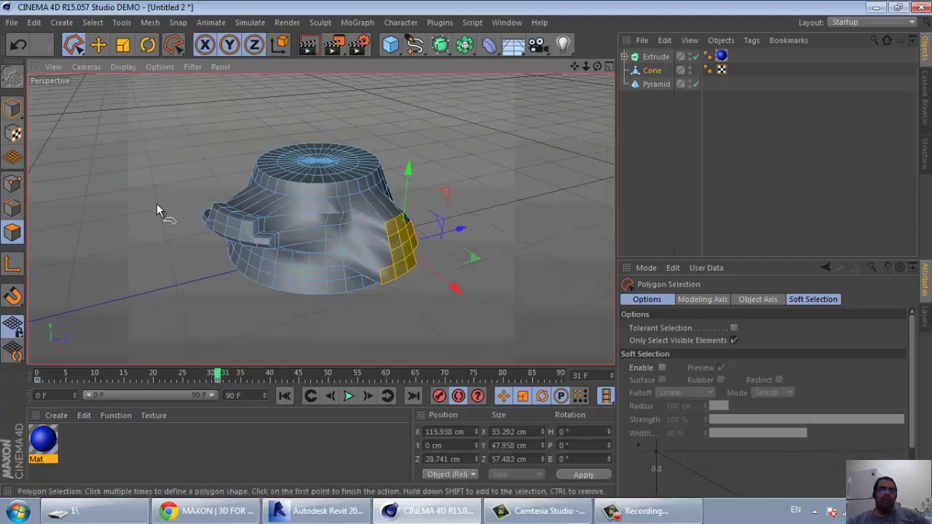
Open the Cameras menu in the viewport header.
{"action": "left_click", "coordinate": [118, 68]}
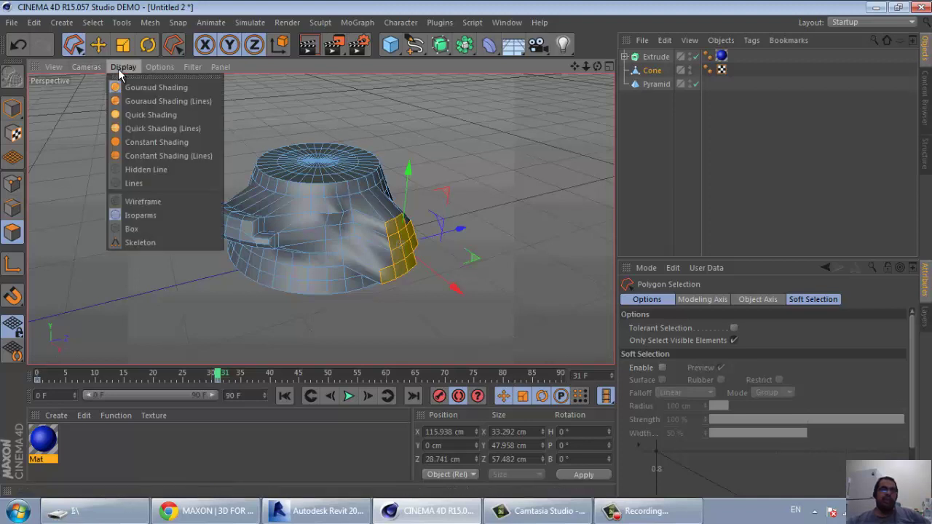
{"action": "mouse_move", "coordinate": [86, 67]}
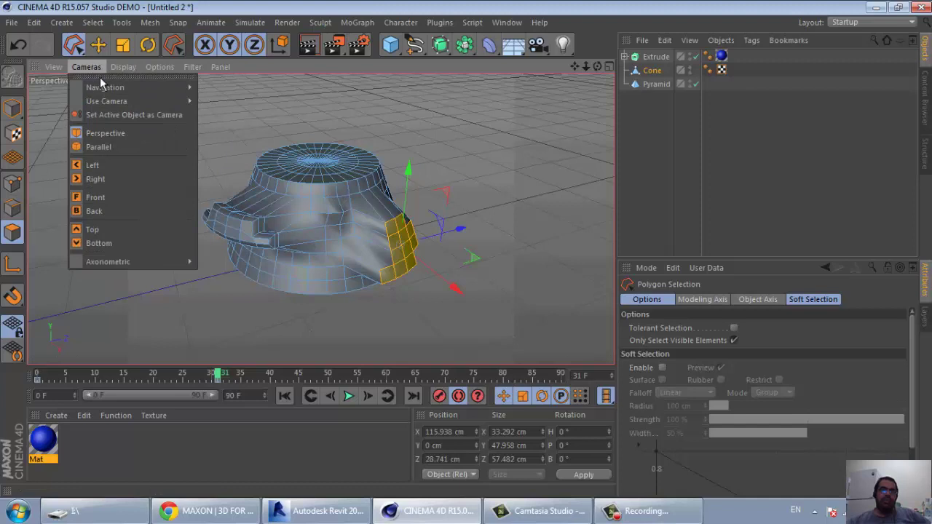
View the scene from the Left camera, then from the Top camera.
{"action": "left_click", "coordinate": [128, 166]}
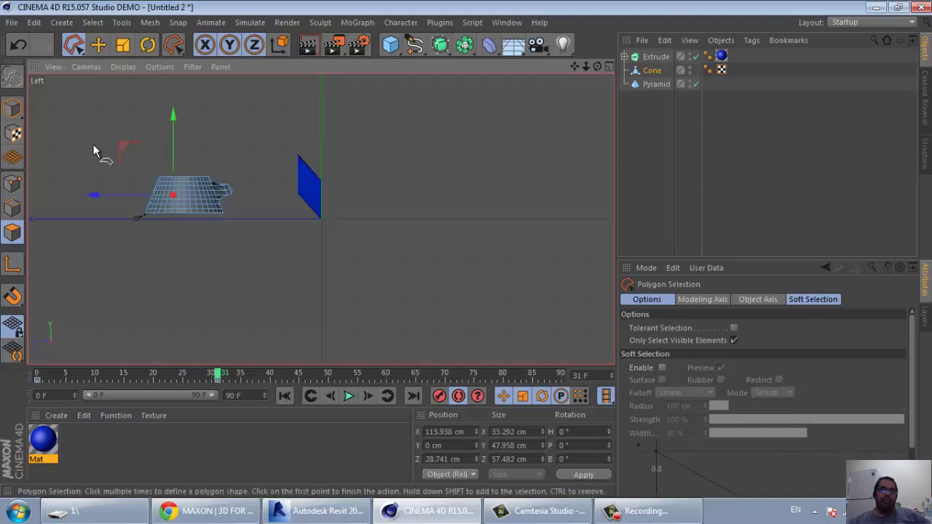
{"action": "left_click", "coordinate": [118, 66]}
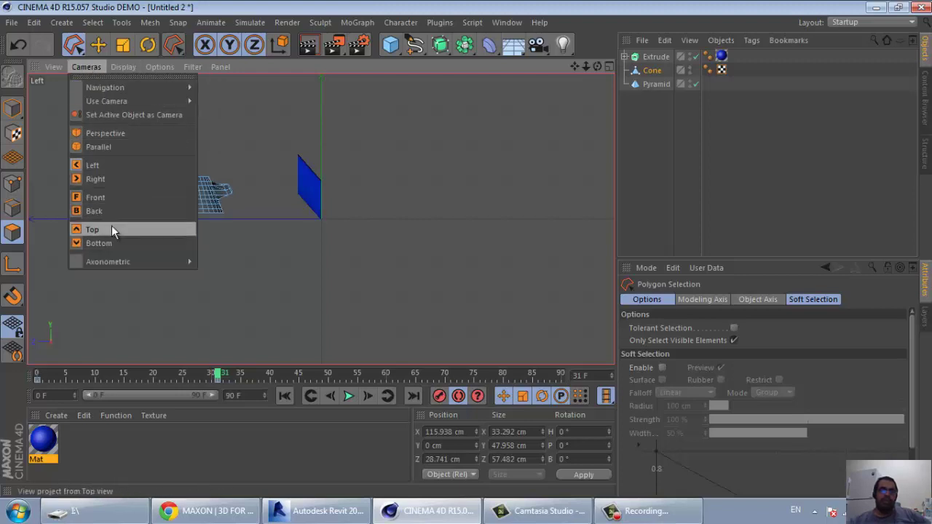
{"action": "left_click", "coordinate": [111, 227]}
{"action": "scroll", "coordinate": [175, 240], "scroll_direction": "down", "scroll_amount": 1}
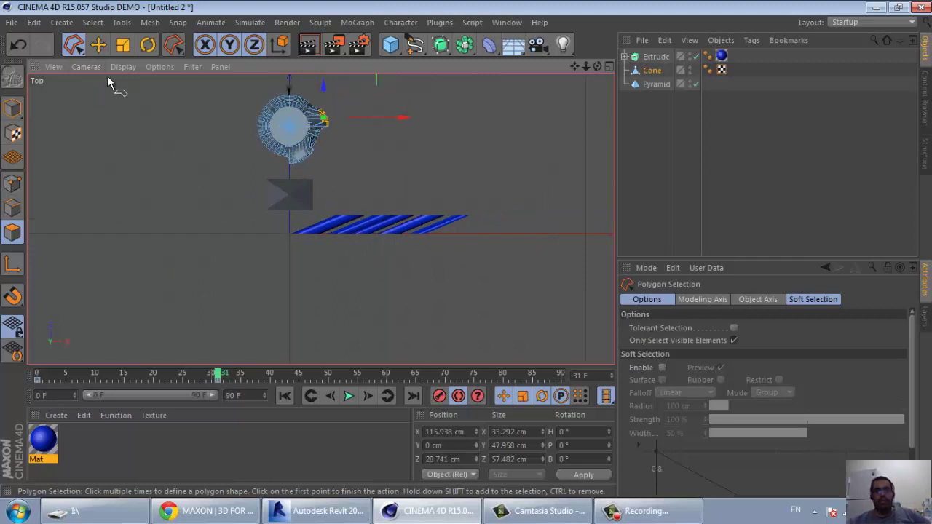
Return to the Perspective camera and orbit around the scene.
{"action": "left_click", "coordinate": [87, 66]}
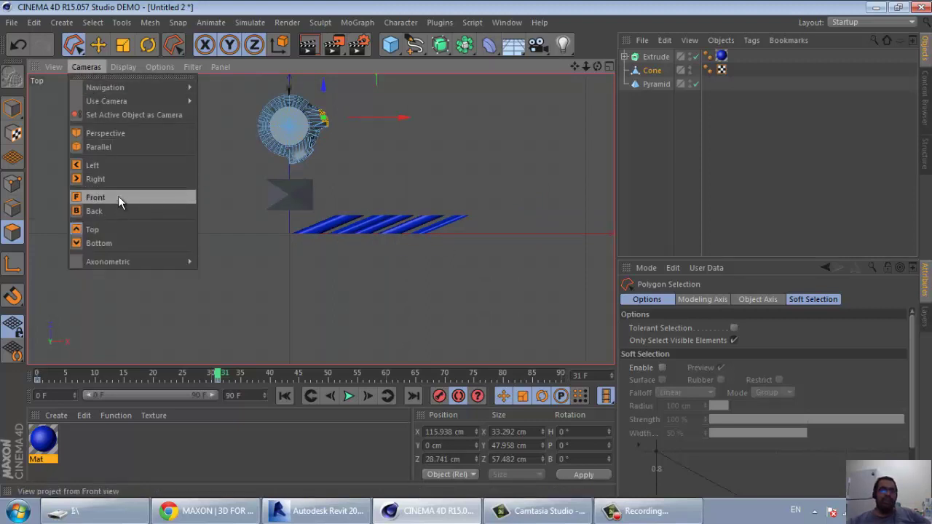
{"action": "left_click", "coordinate": [140, 132]}
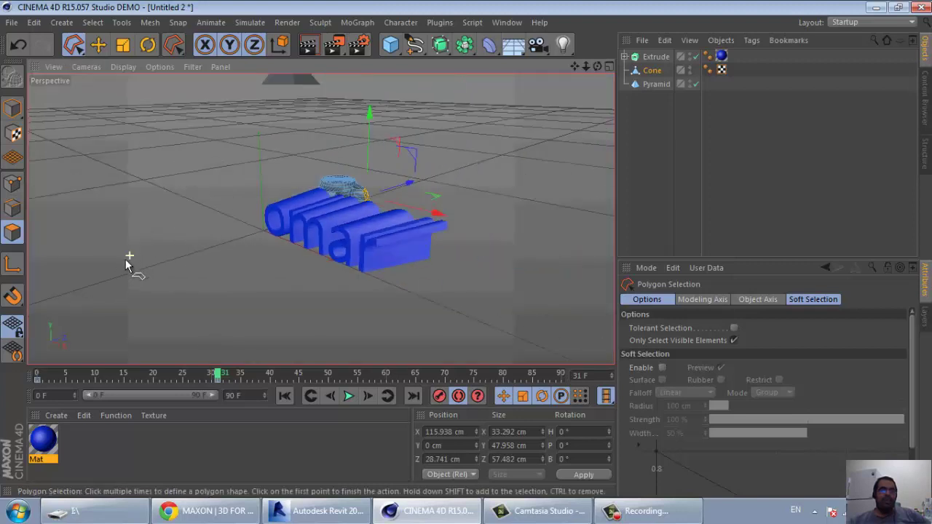
{"action": "left_click_drag", "start_coordinate": [126, 264], "coordinate": [104, 169], "text": "alt"}
{"action": "left_click_drag", "start_coordinate": [179, 183], "coordinate": [169, 208], "text": "alt"}
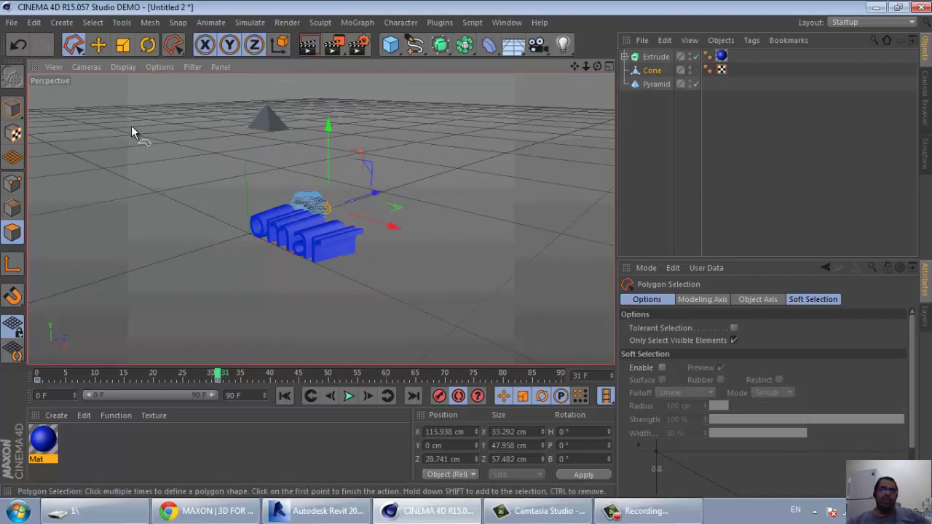
In Preferences, leave the interface language unchanged and set the Scheme to Light.
{"action": "left_click", "coordinate": [20, 24]}
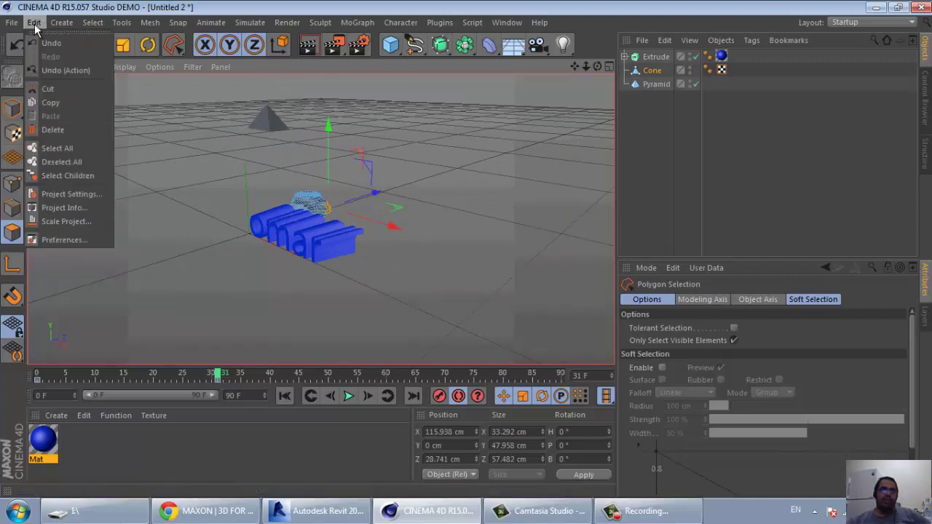
{"action": "left_click", "coordinate": [66, 242]}
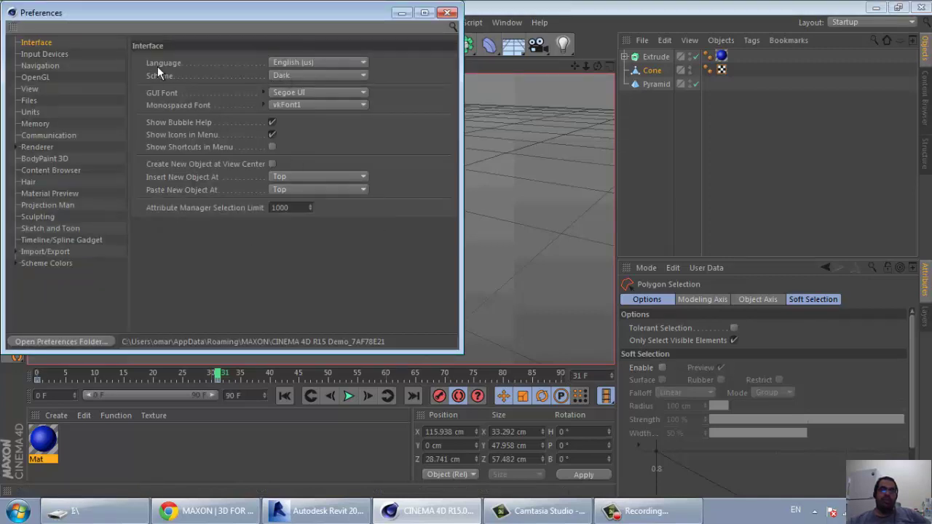
{"action": "left_click", "coordinate": [329, 62]}
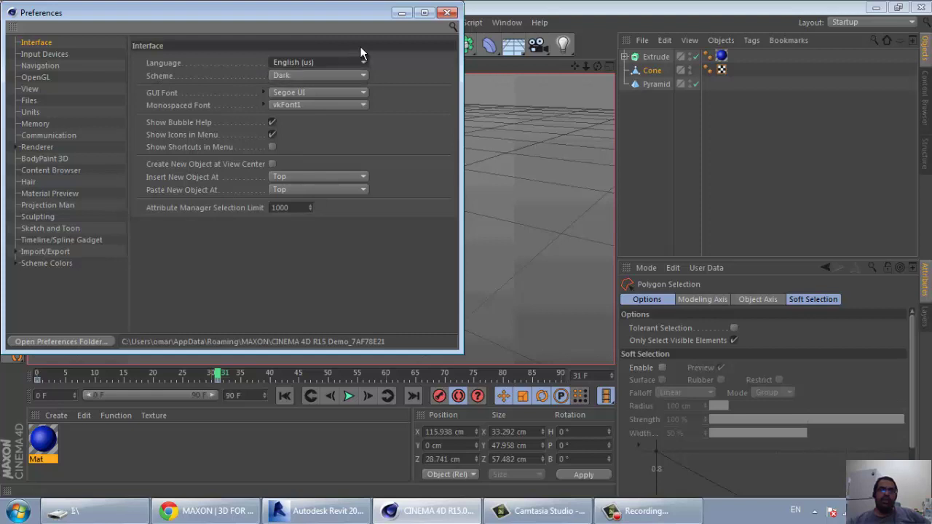
{"action": "left_click", "coordinate": [357, 58]}
{"action": "left_click", "coordinate": [355, 58]}
{"action": "left_click", "coordinate": [355, 58]}
{"action": "left_click", "coordinate": [368, 41]}
{"action": "left_click", "coordinate": [364, 58]}
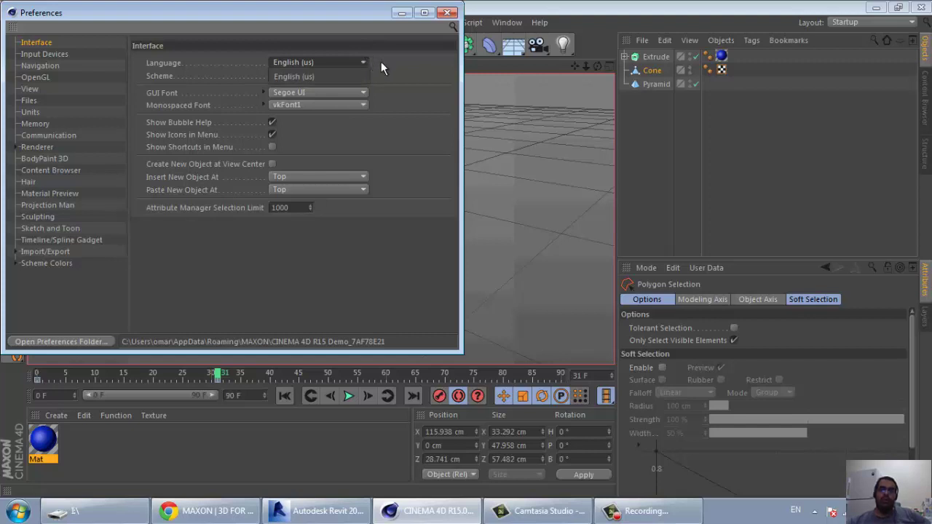
{"action": "left_click", "coordinate": [381, 62]}
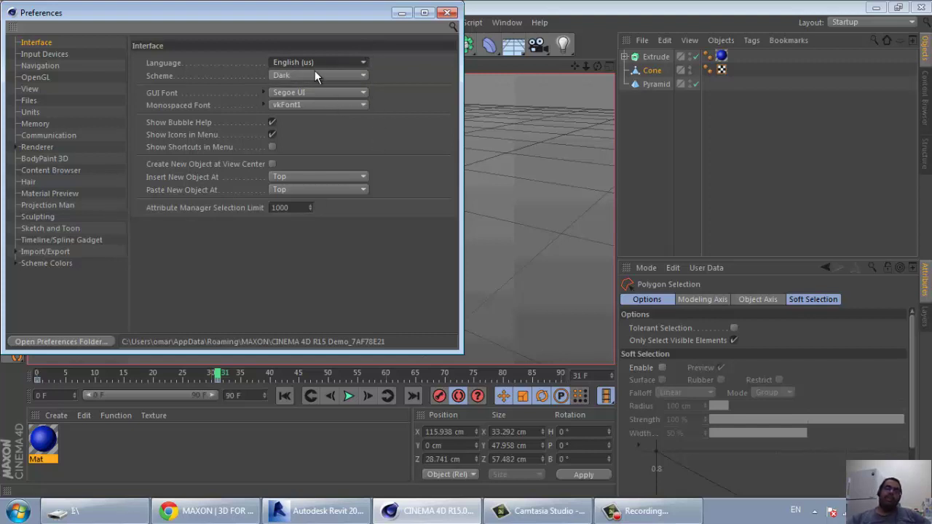
{"action": "left_click", "coordinate": [316, 62]}
{"action": "left_click", "coordinate": [377, 86]}
{"action": "left_click", "coordinate": [361, 76]}
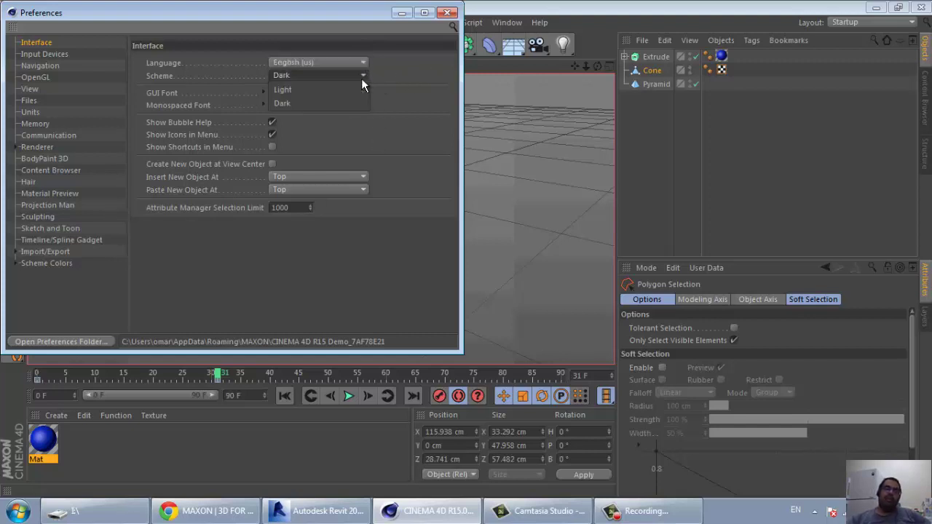
{"action": "left_click", "coordinate": [326, 96]}
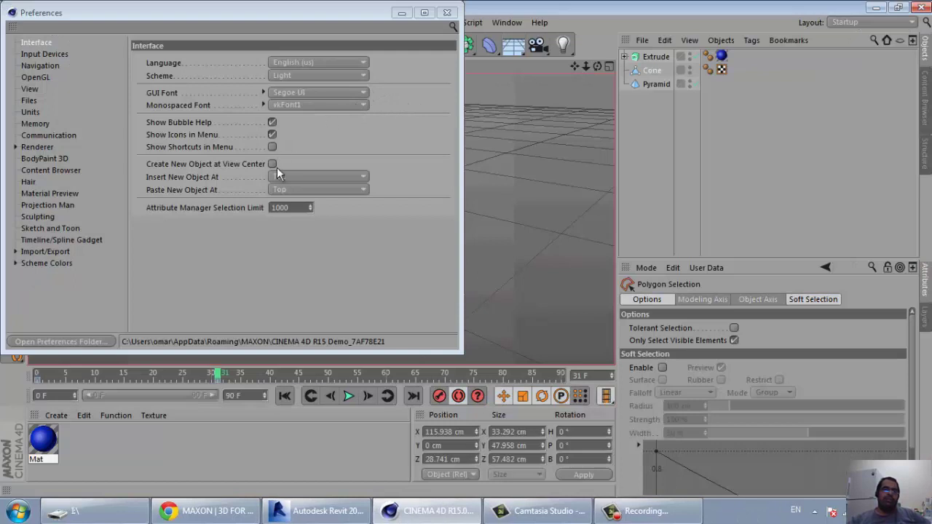
Browse the Navigation, OpenGL, View, Units and Memory pages, then close Preferences.
{"action": "left_click", "coordinate": [46, 66]}
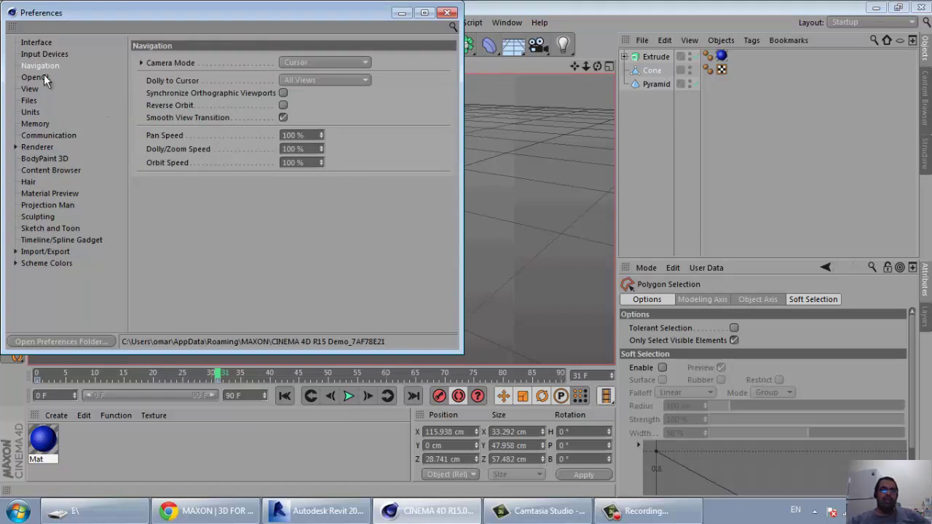
{"action": "left_click", "coordinate": [44, 76]}
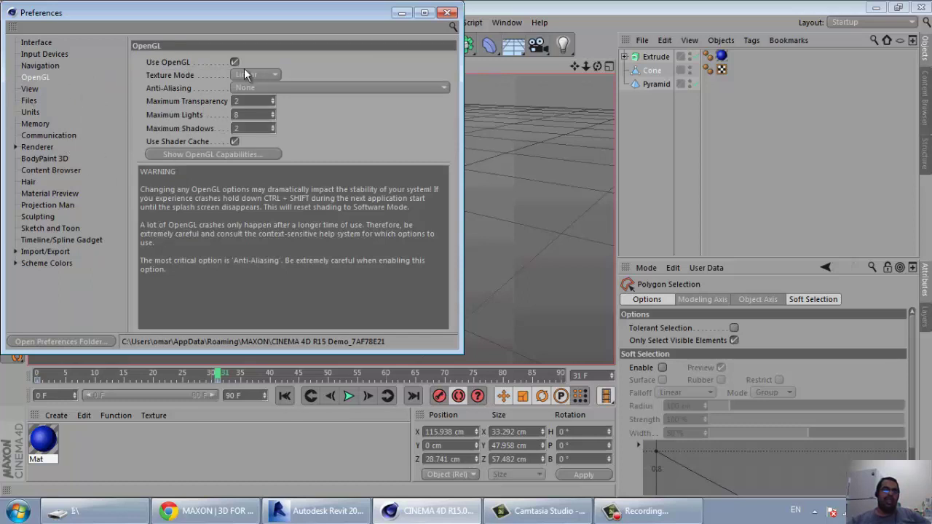
{"action": "left_click", "coordinate": [31, 89]}
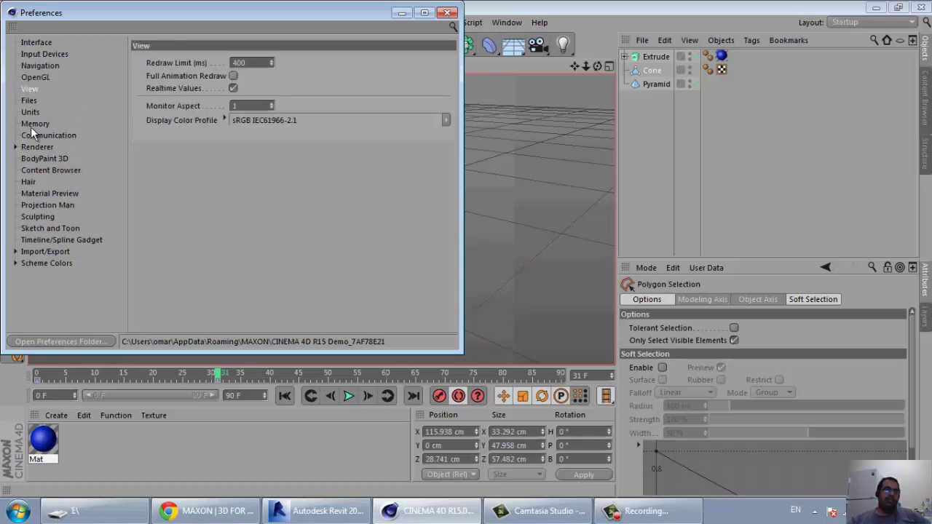
{"action": "left_click", "coordinate": [30, 113]}
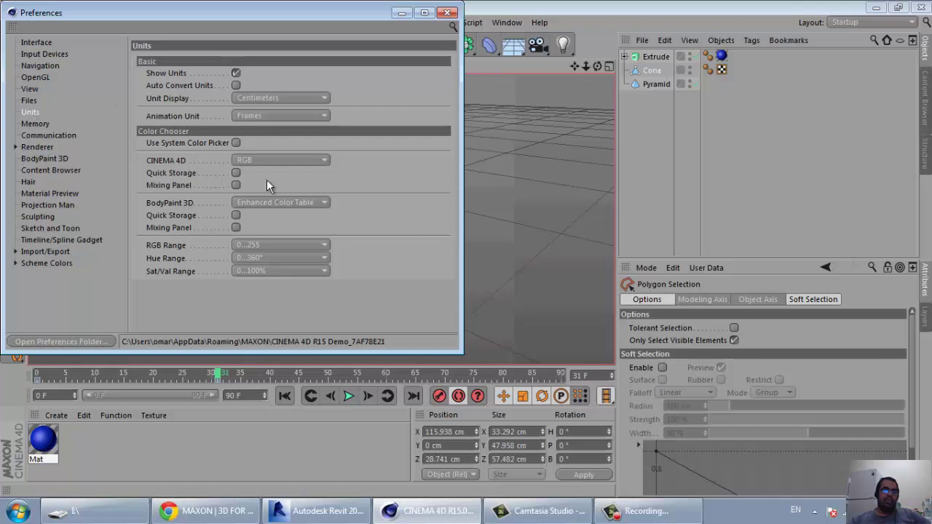
{"action": "left_click", "coordinate": [34, 124]}
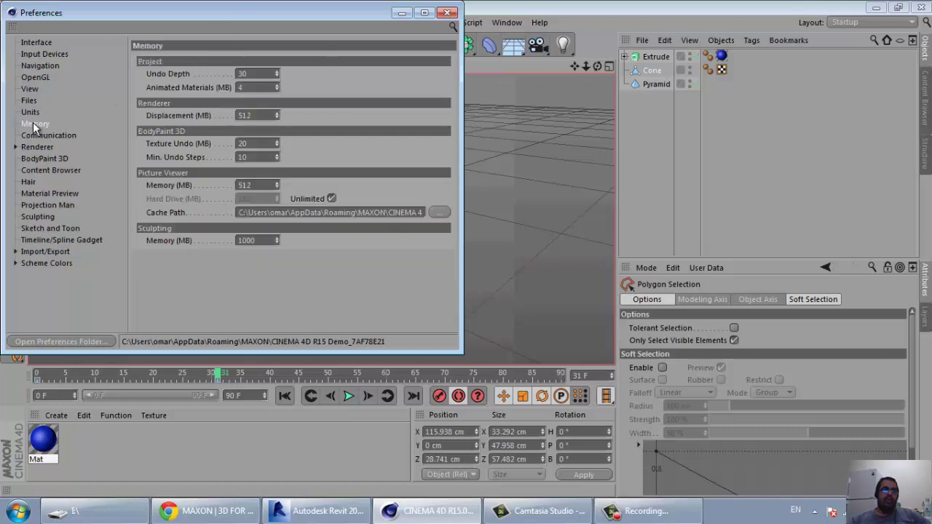
{"action": "left_click", "coordinate": [447, 12]}
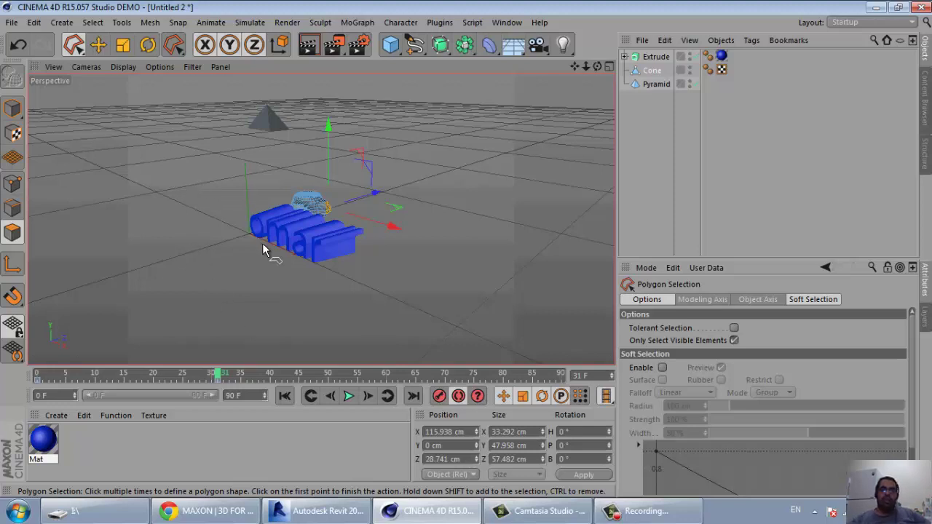
Zoom the perspective view in close on the extruded blue text.
{"action": "scroll", "coordinate": [255, 255], "scroll_direction": "up", "scroll_amount": 3}
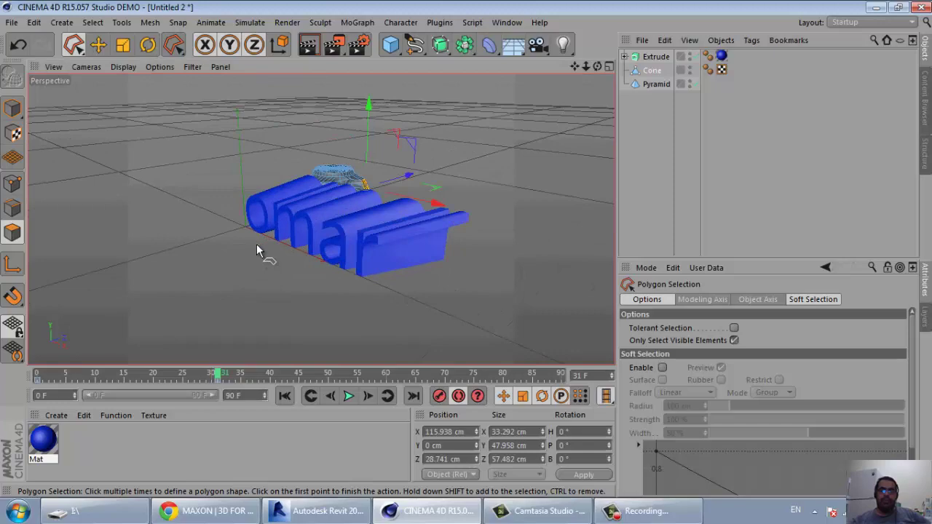